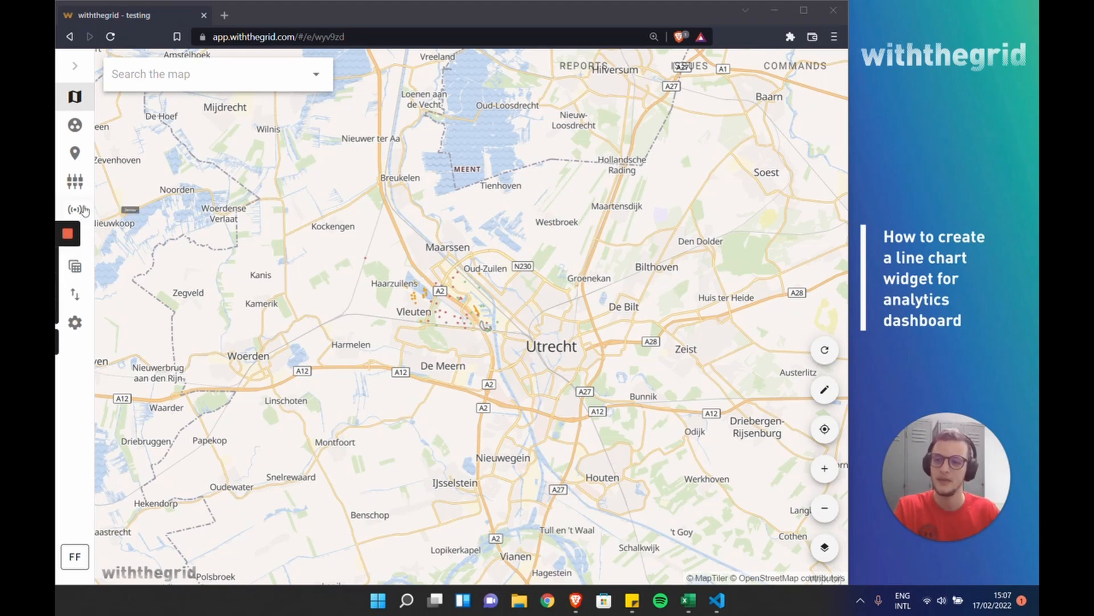
Create a new analytics dashboard and name it "Electricity price"
click(87, 238)
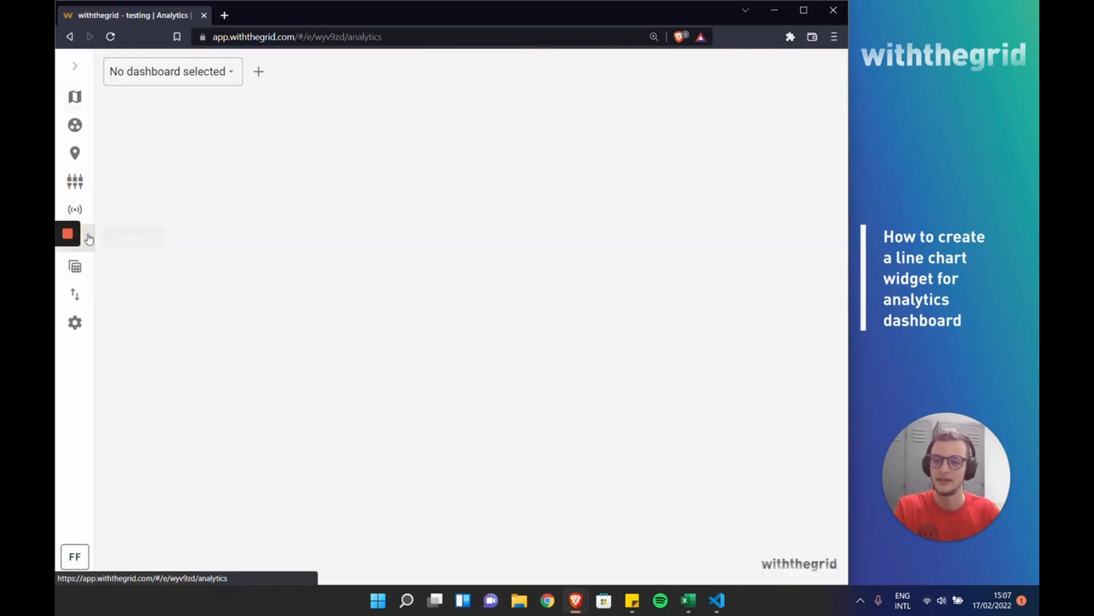
click(259, 72)
click(170, 72)
drag(185, 72, 109, 71)
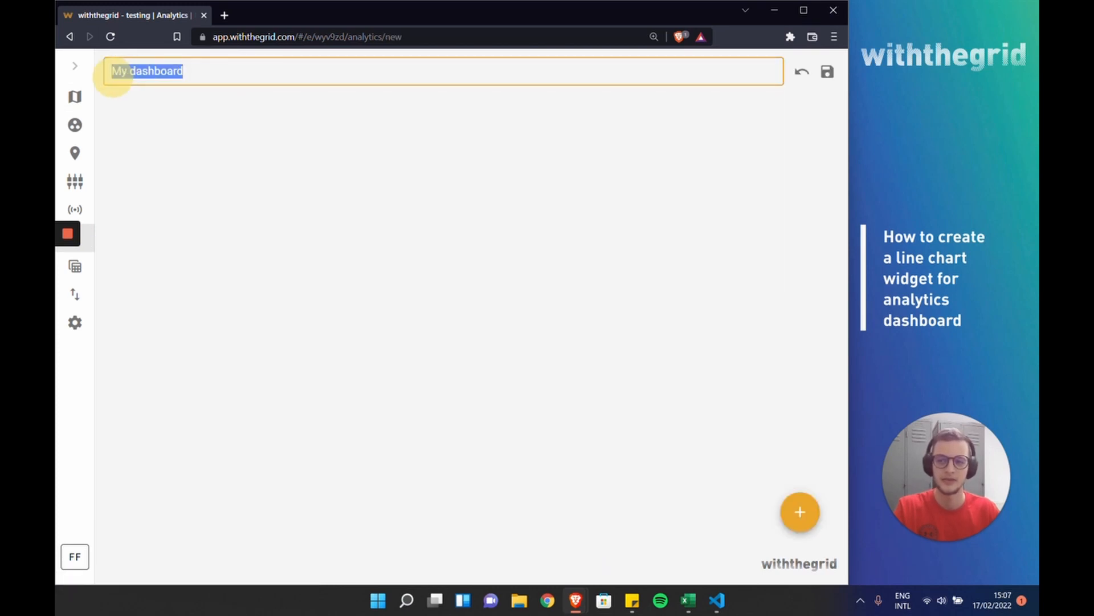
text(Elec)
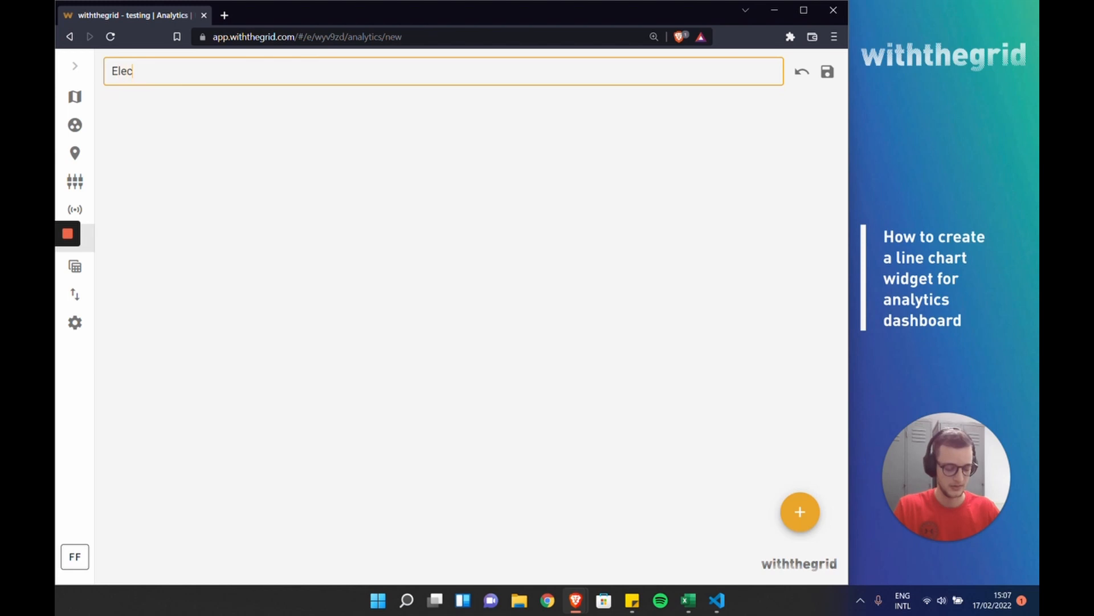
text(tricity price)
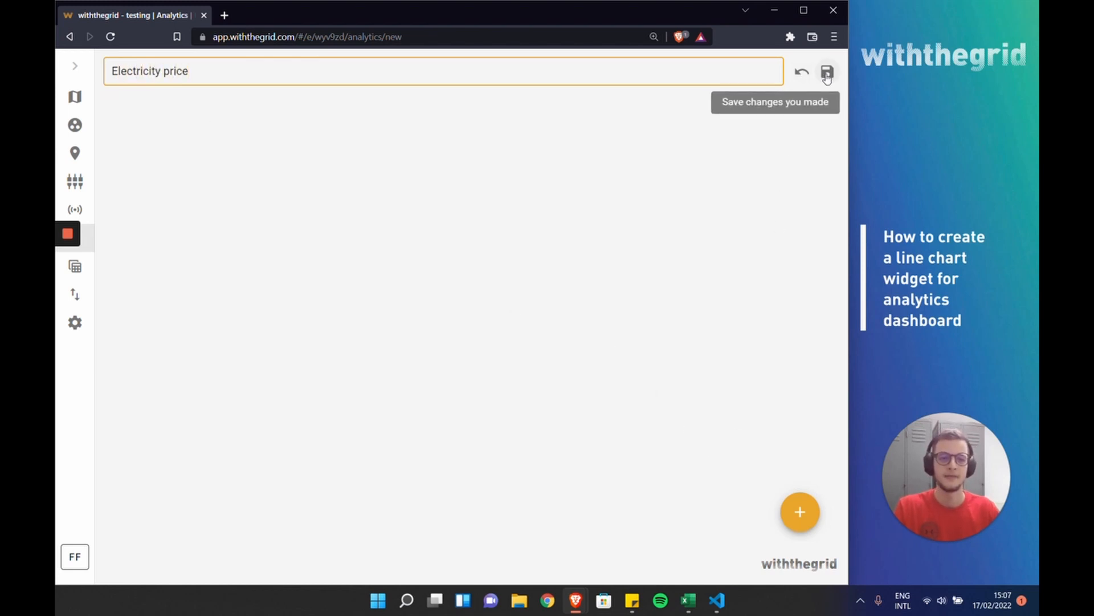
Add a widget to the dashboard with Measurements as its source table
click(800, 510)
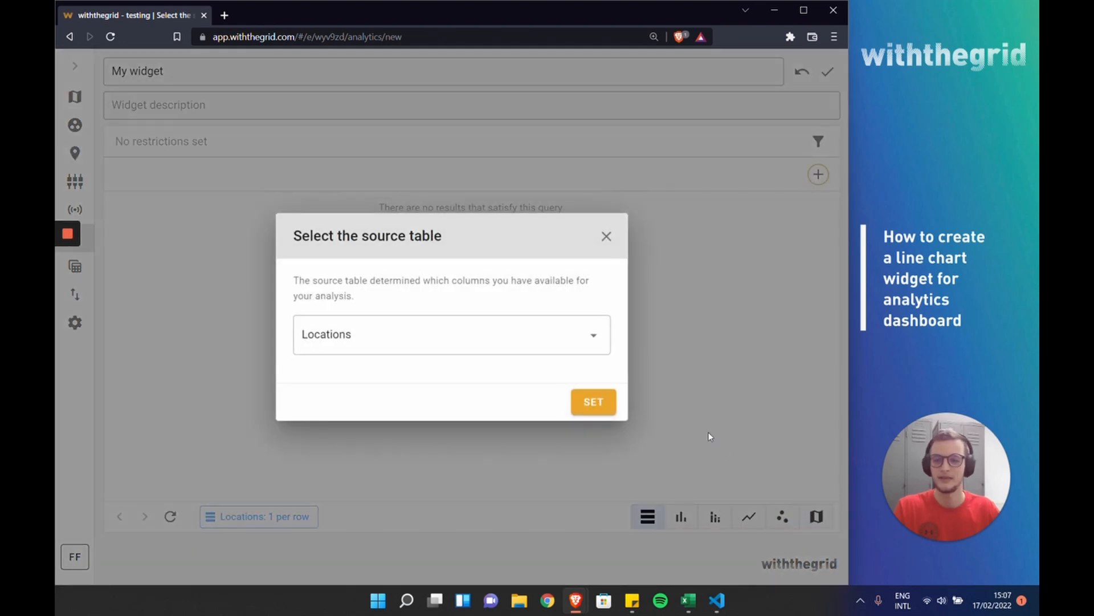
click(477, 342)
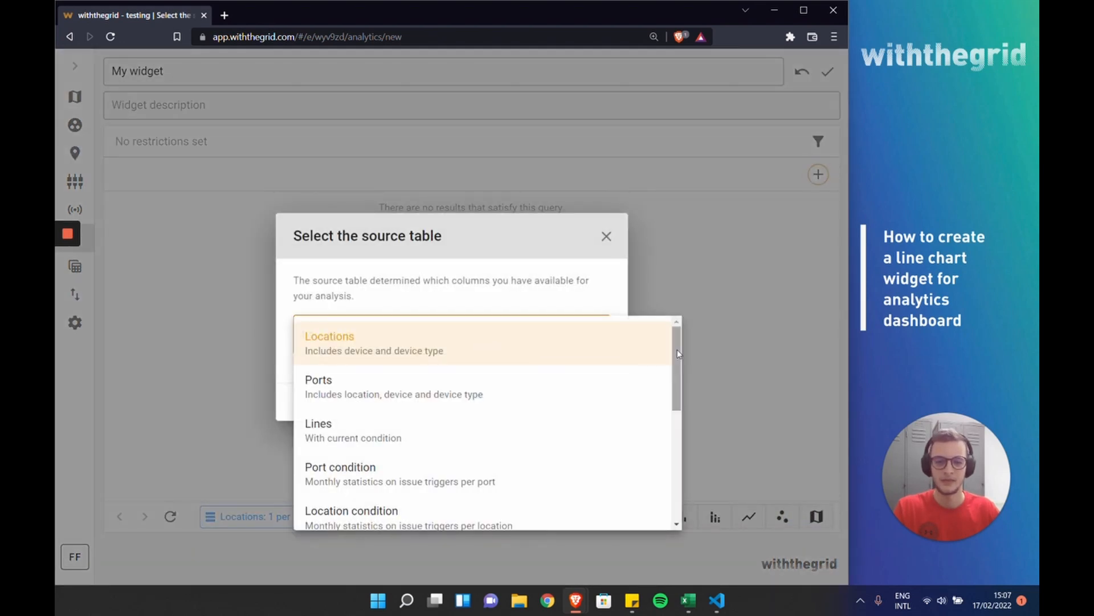
drag(678, 346, 690, 408)
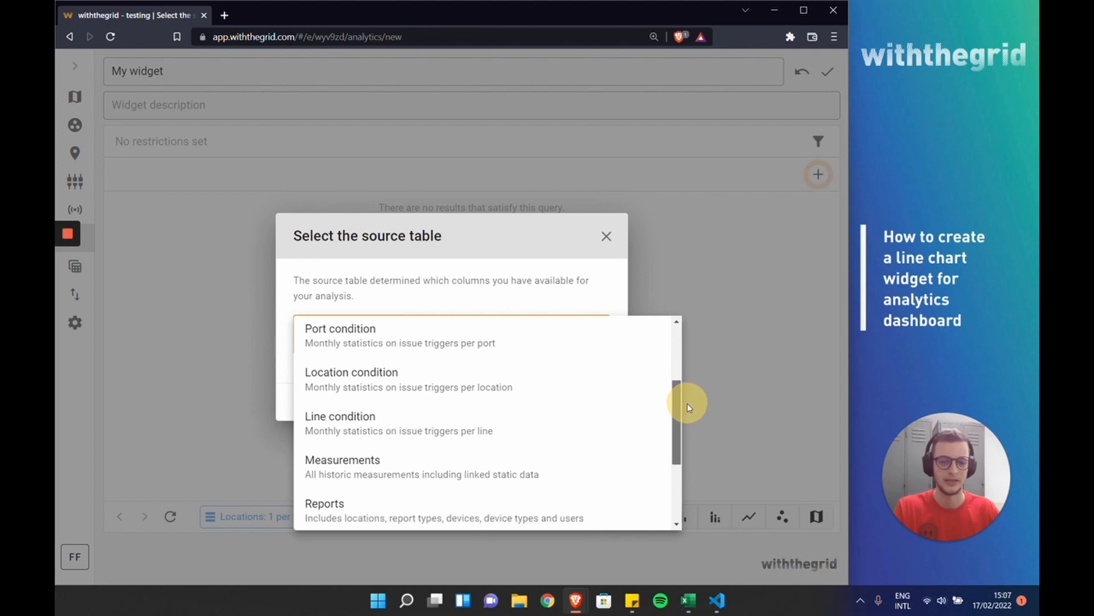
click(470, 469)
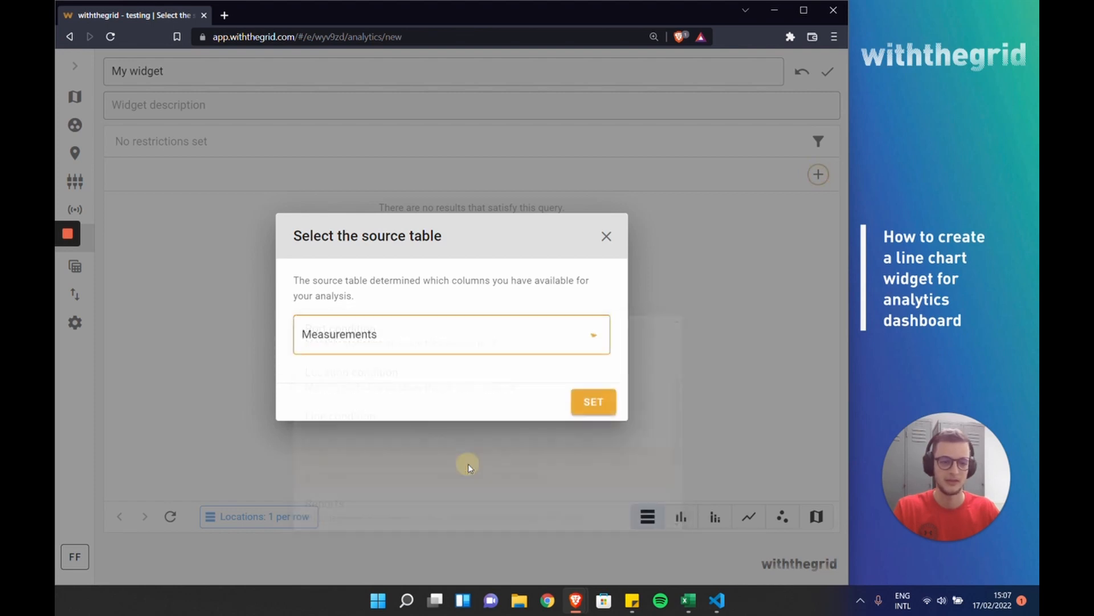
click(592, 404)
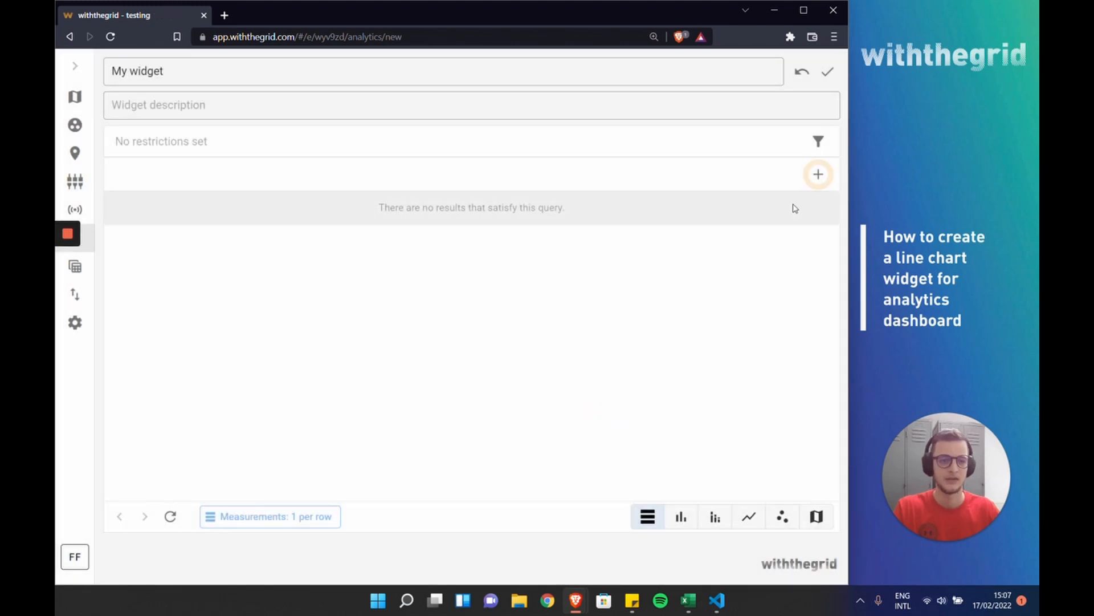
Add the quantity name, measurement value and measurement measured at columns to the widget's table
click(818, 177)
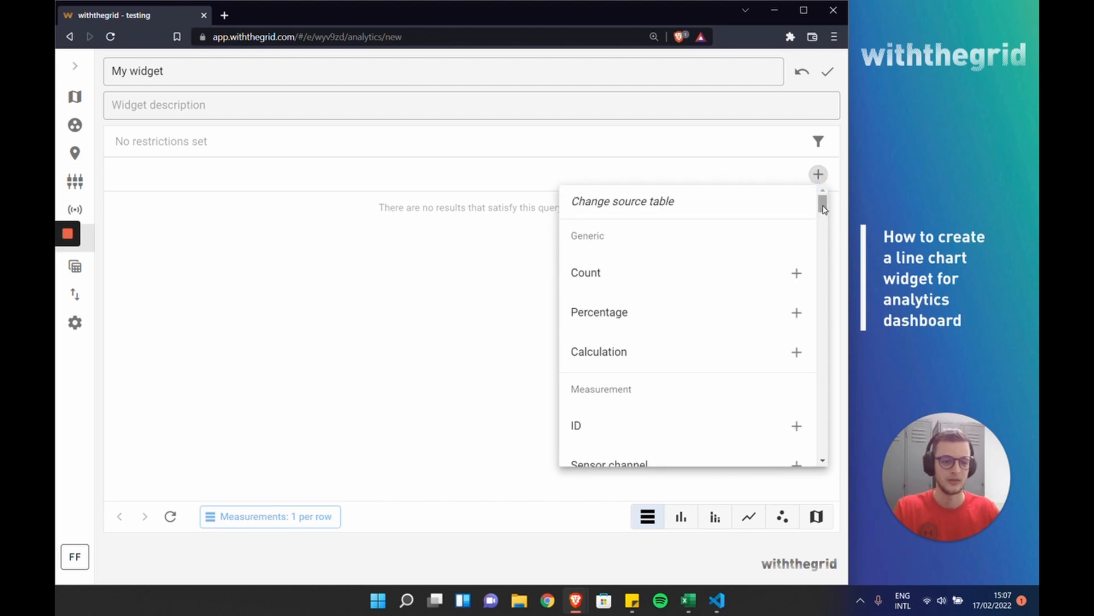
drag(822, 206, 827, 294)
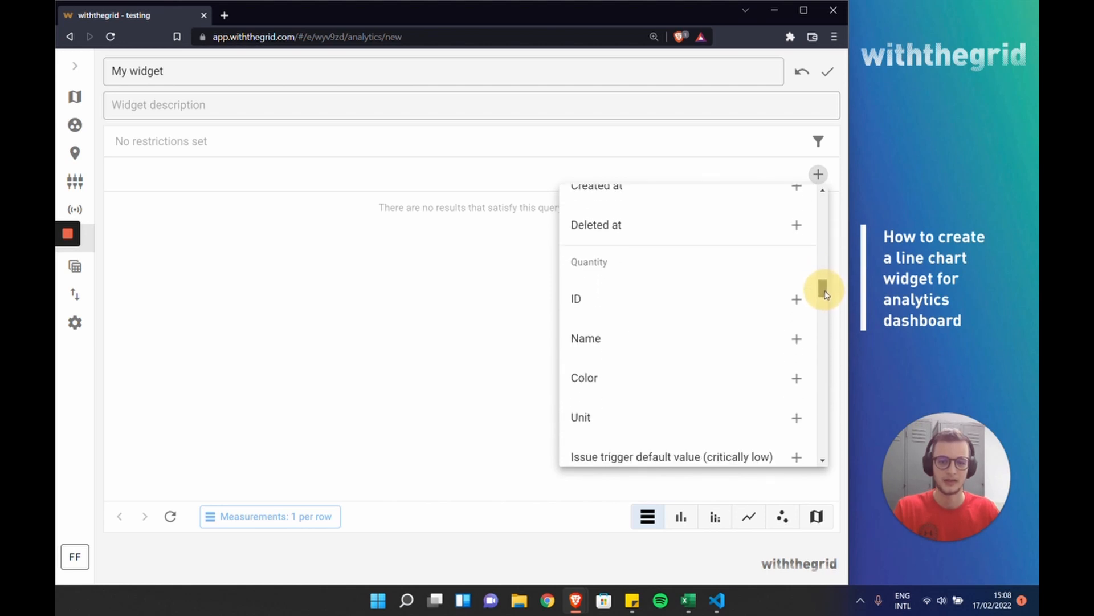
click(713, 339)
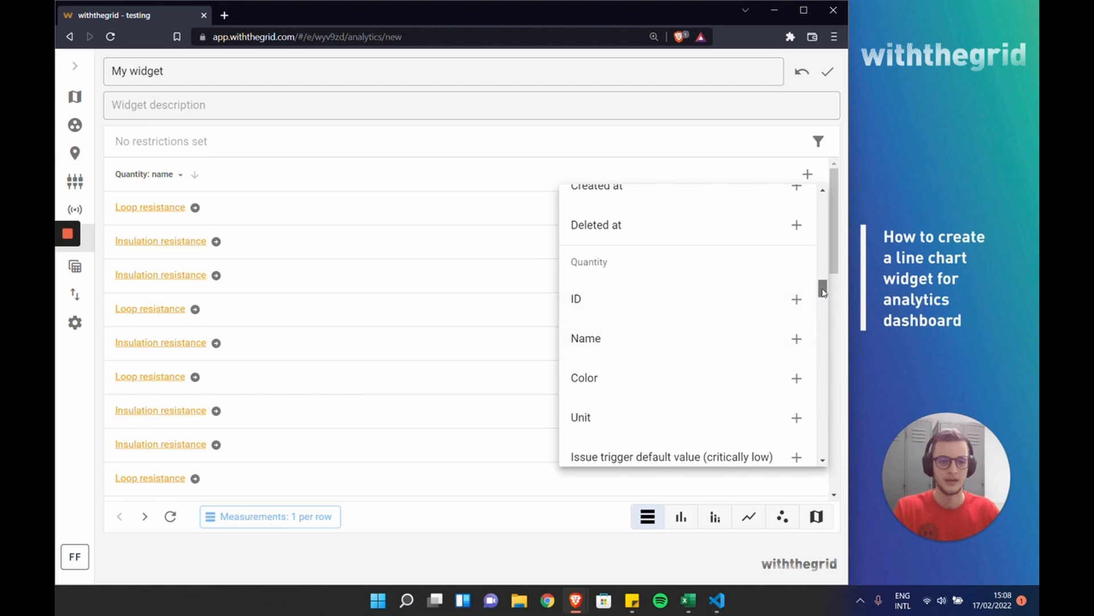
drag(823, 287, 833, 224)
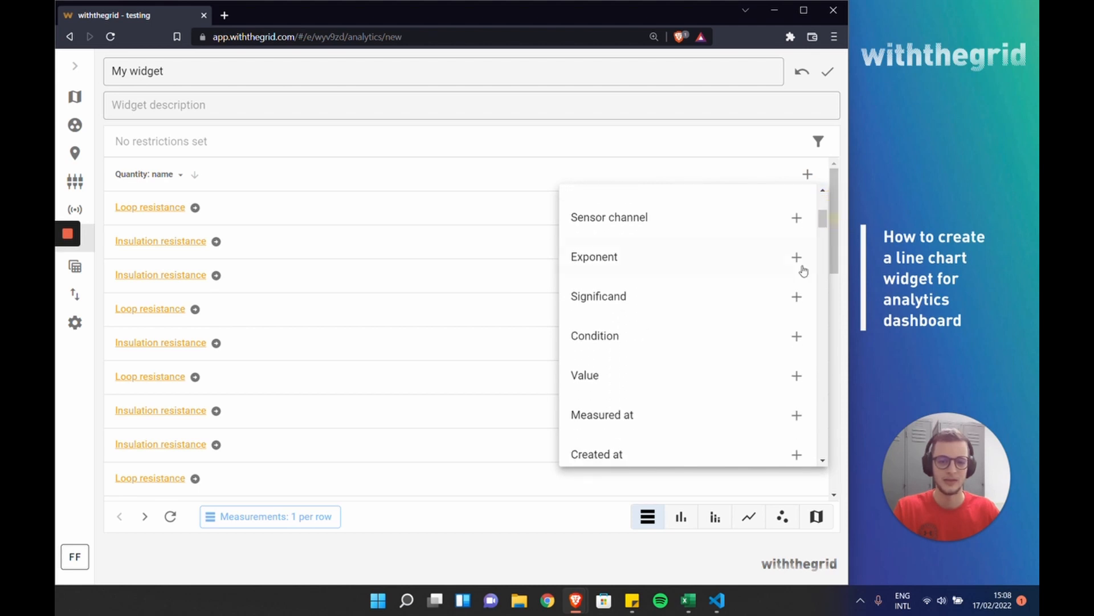
click(659, 377)
drag(821, 215, 823, 225)
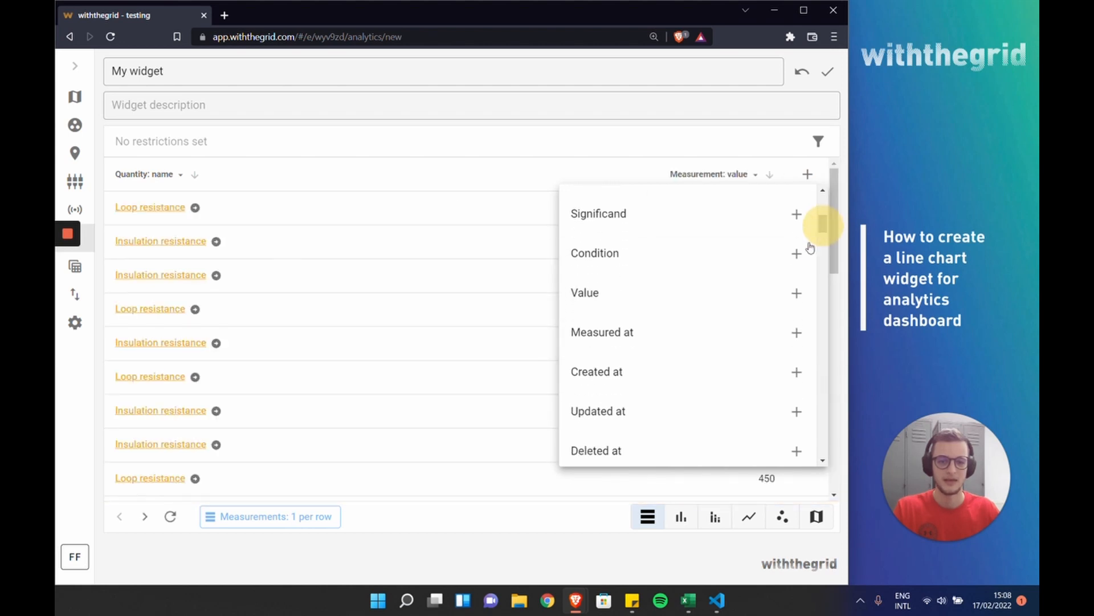
click(705, 332)
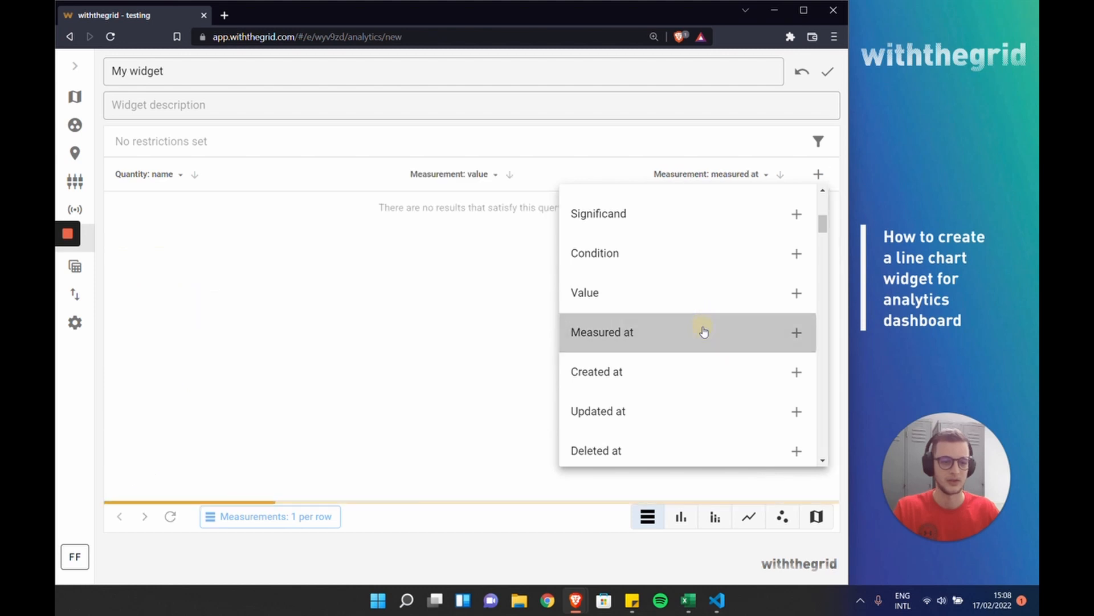
click(606, 145)
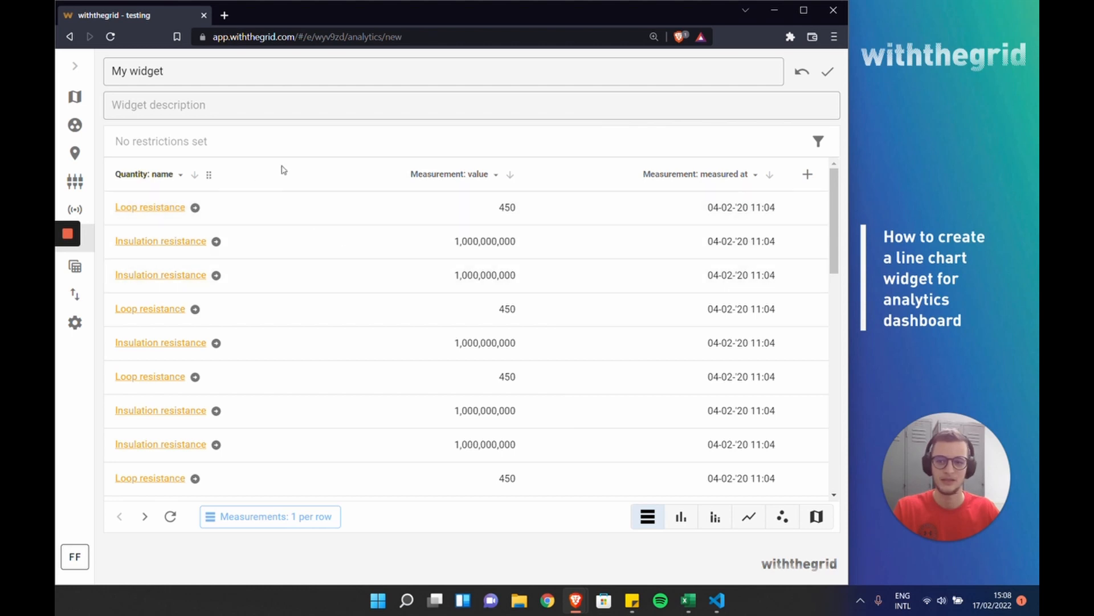
Add a restriction that keeps only rows where Quantity: name = Price
click(818, 143)
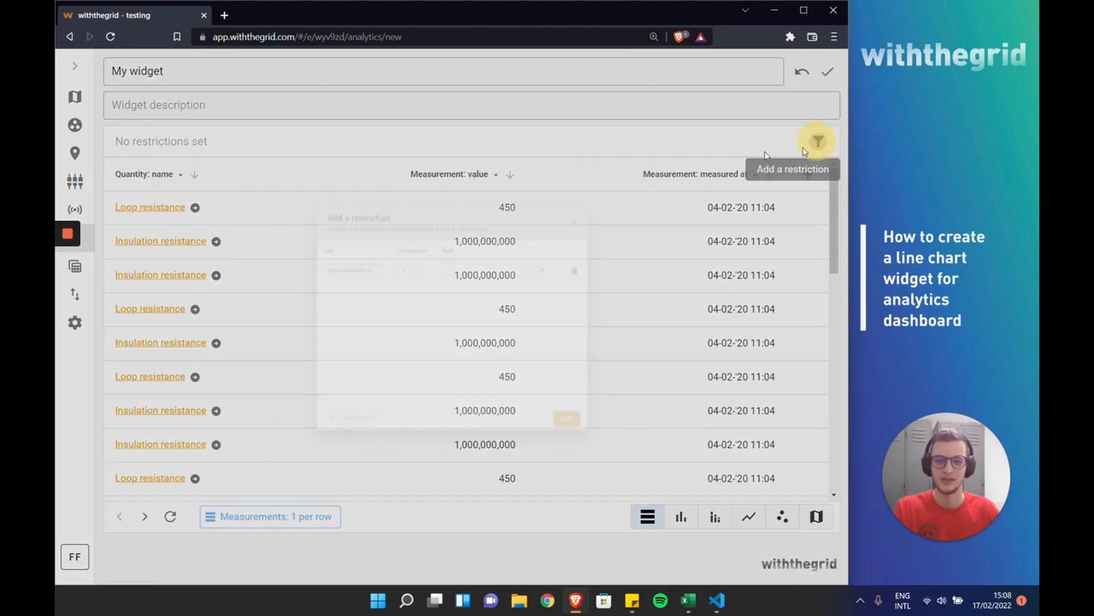
click(295, 239)
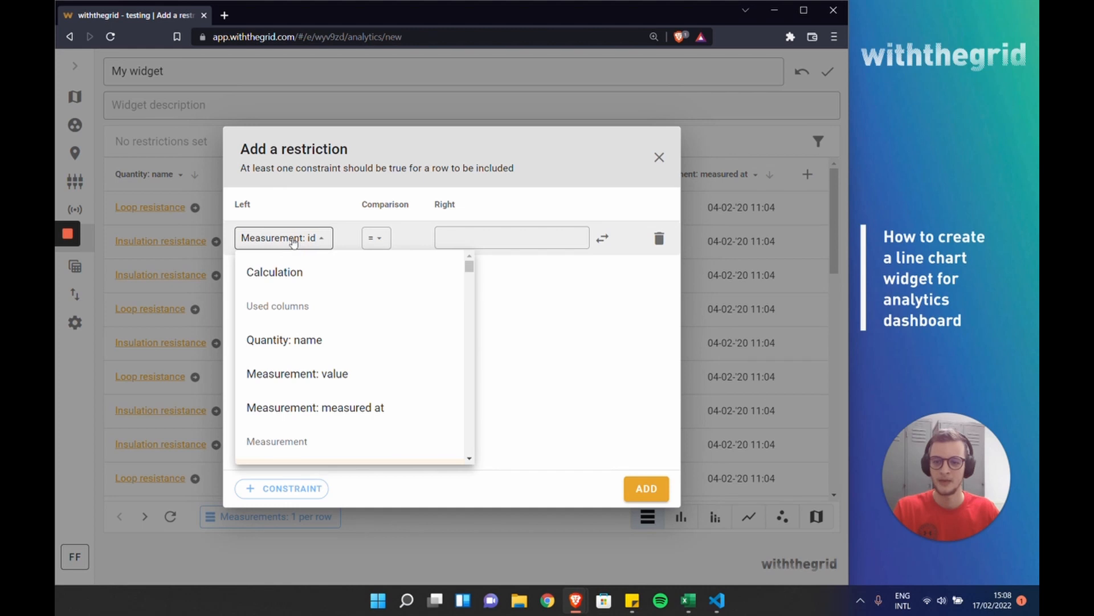
click(308, 341)
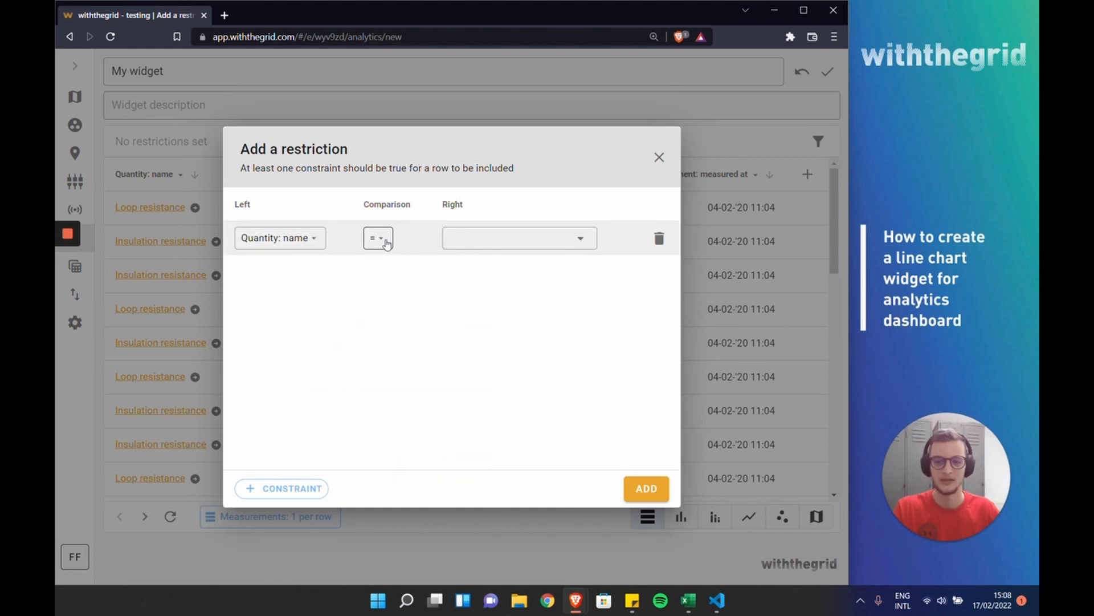
click(490, 237)
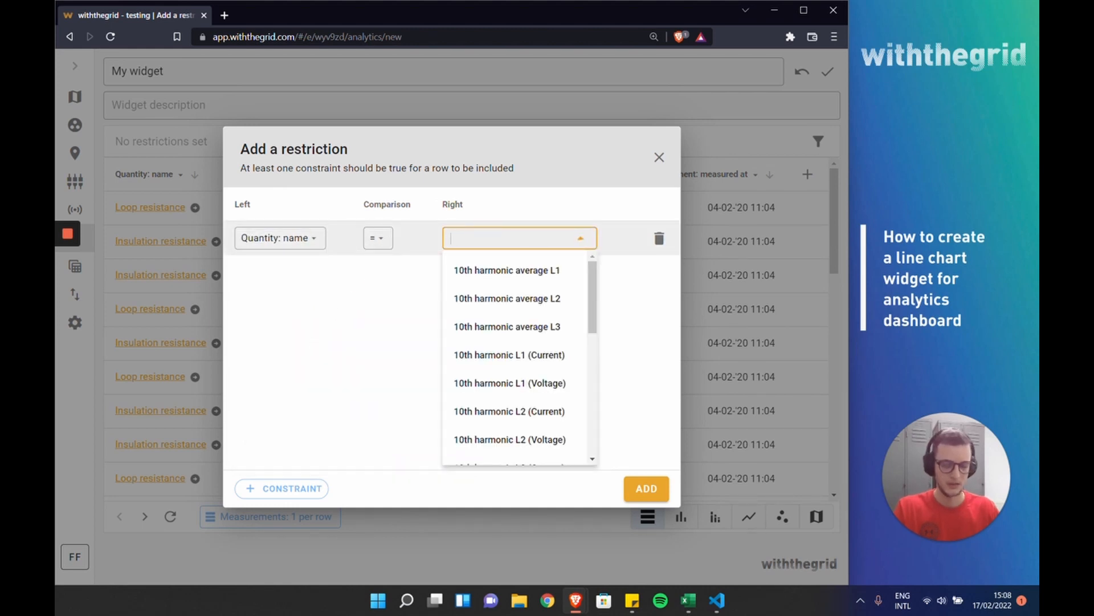
text(price)
click(491, 270)
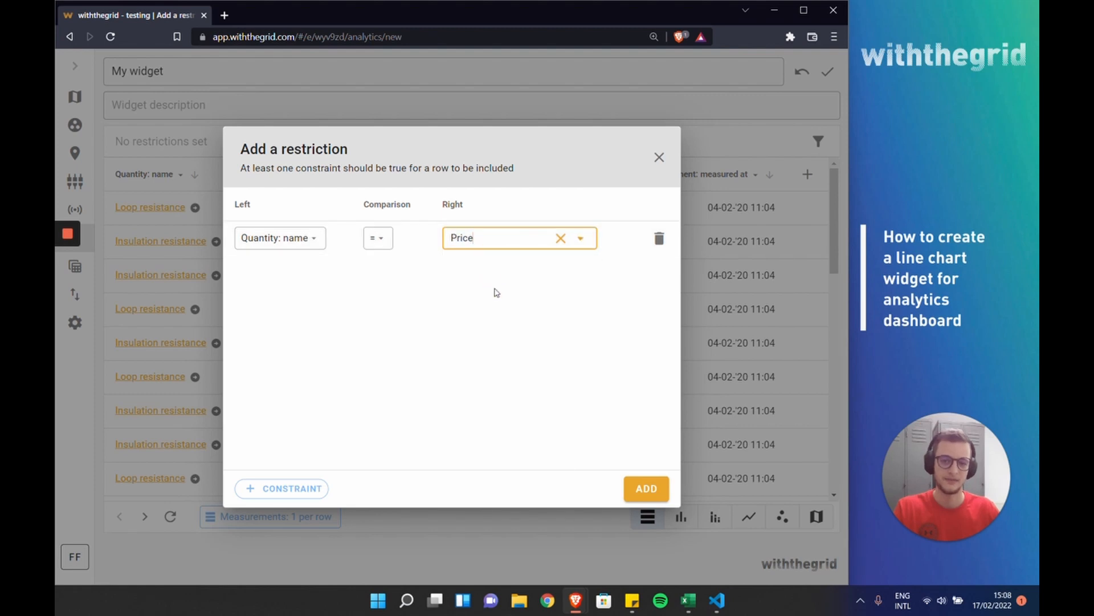
click(648, 489)
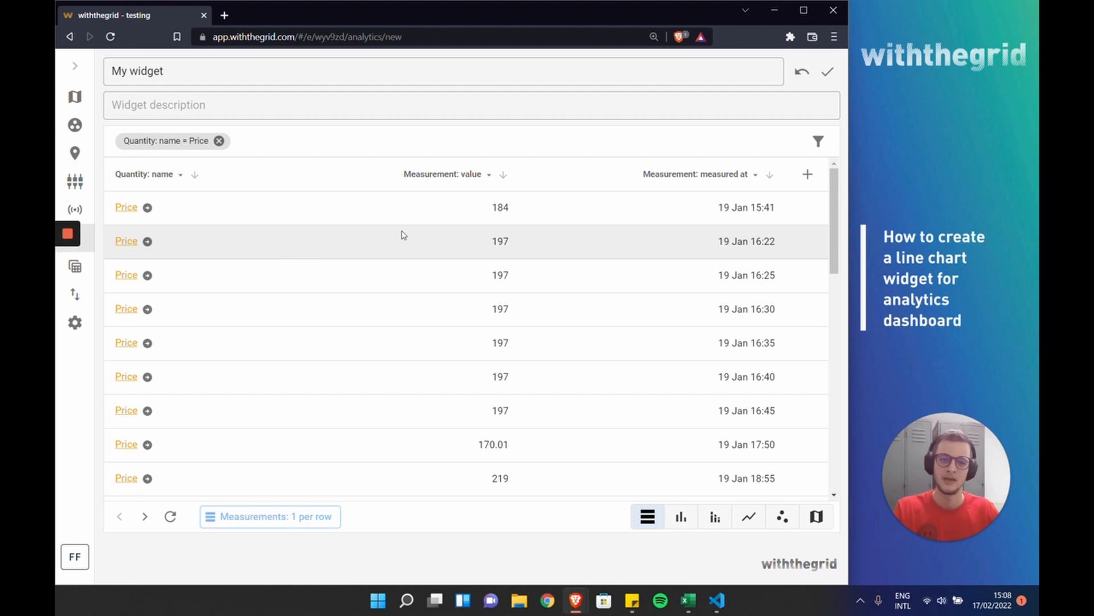
Review the price rows and group the Measurement: measured at column by hour
click(724, 182)
click(797, 220)
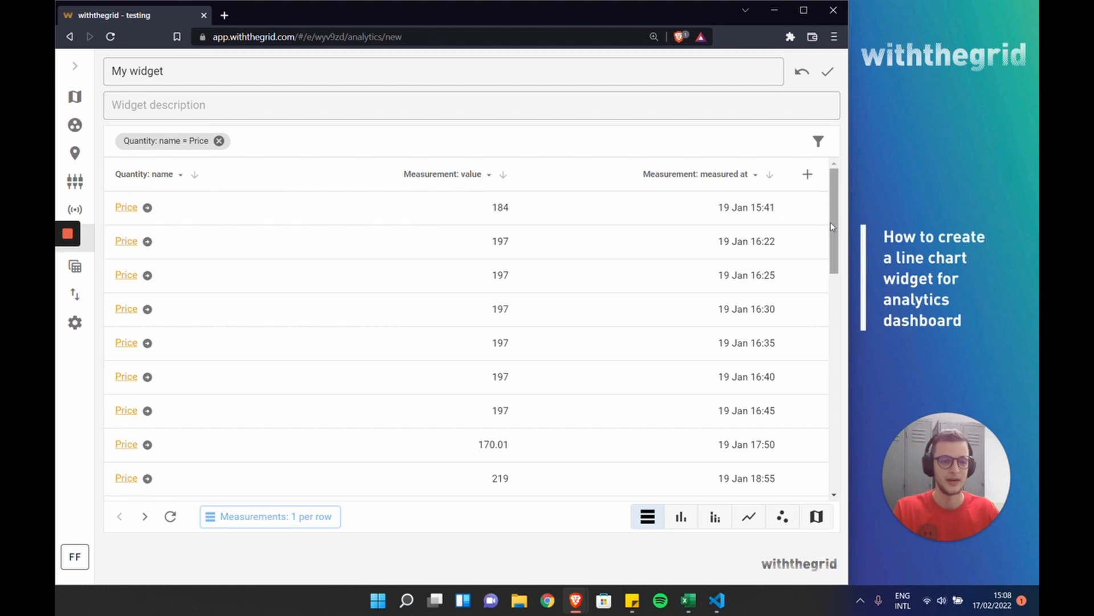
drag(831, 223, 843, 283)
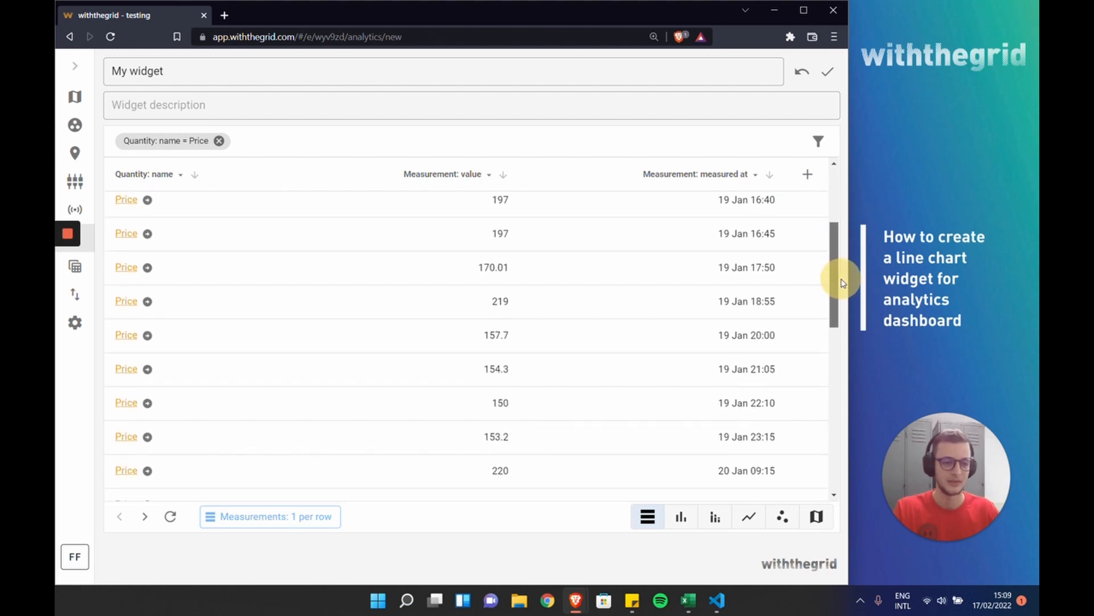
drag(843, 282, 838, 220)
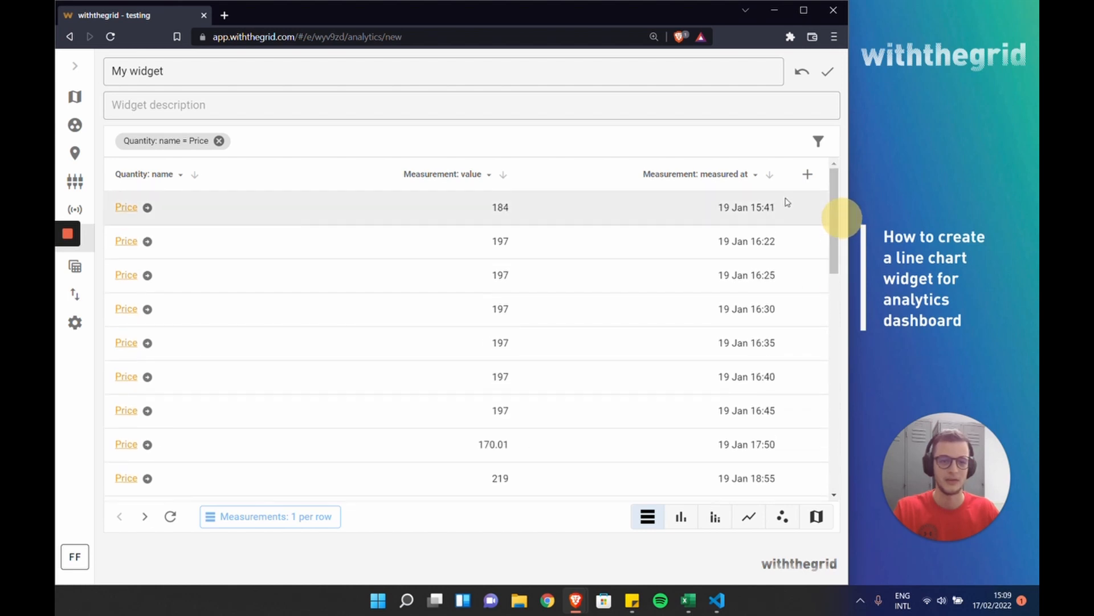
click(755, 174)
mouse_move(689, 271)
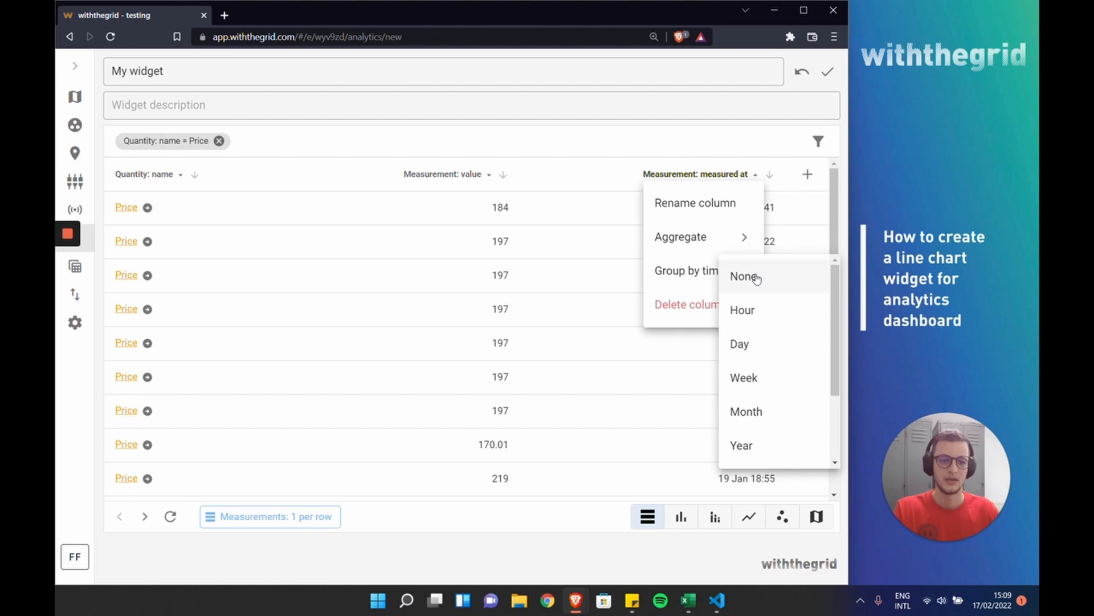
click(756, 309)
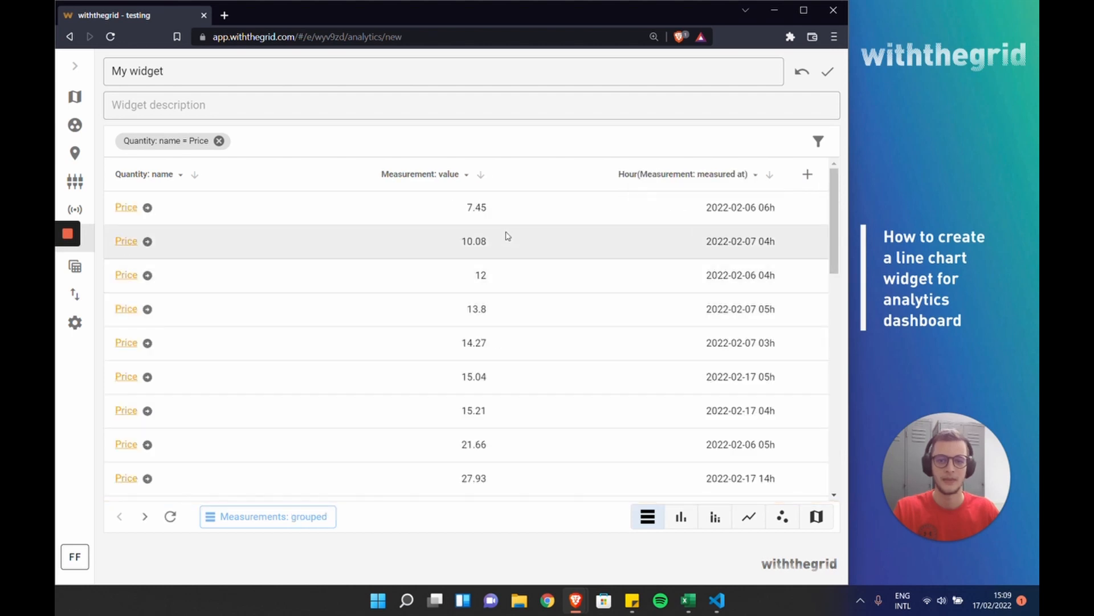
Aggregate the Measurement: value column by mean and sort the rows by measurement hour, newest first
click(447, 175)
mouse_move(442, 233)
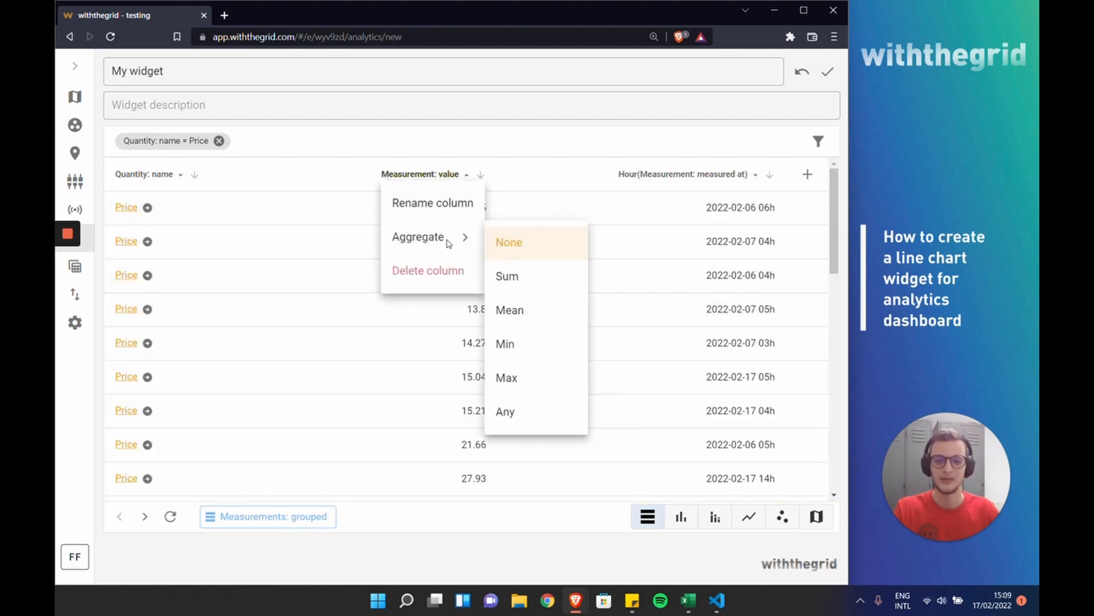
click(516, 313)
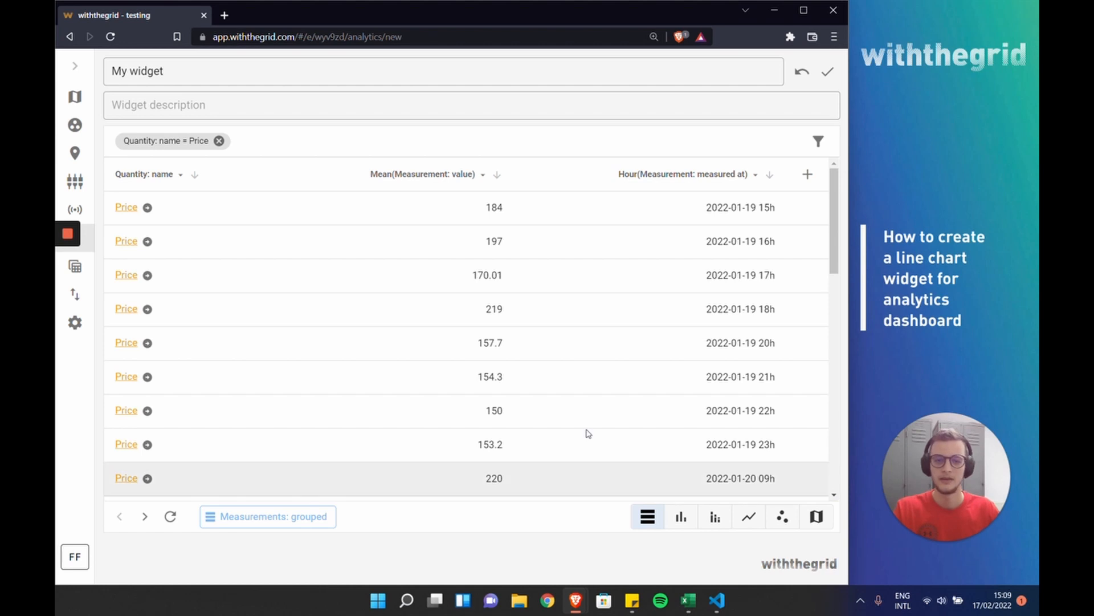
click(770, 178)
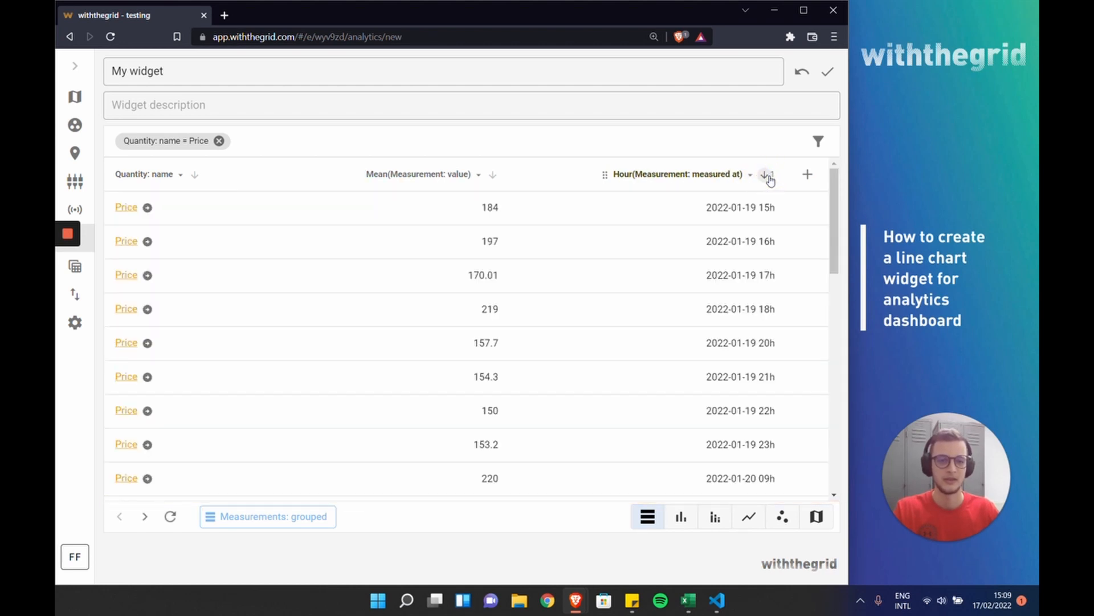
click(770, 177)
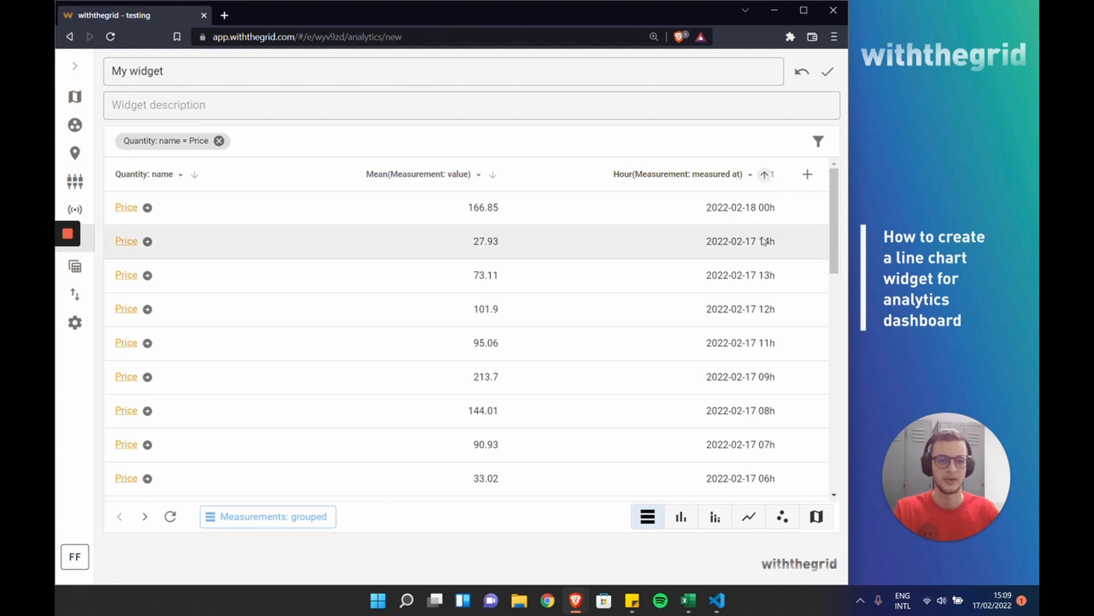
Preview the data as a bar chart and a scatter plot, and set the widget's display to a line chart
click(687, 522)
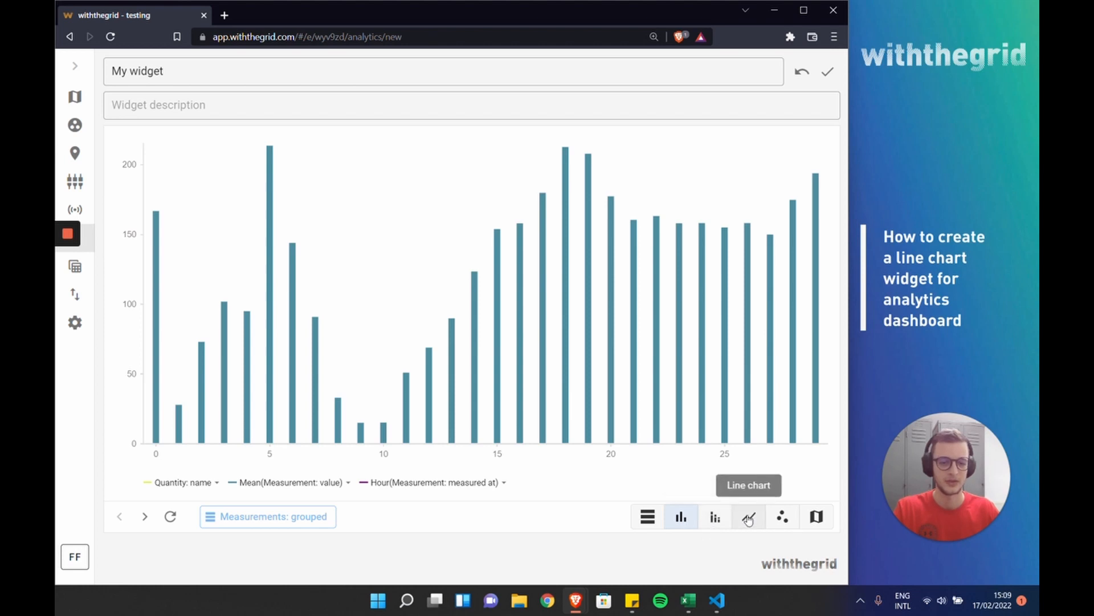
click(782, 516)
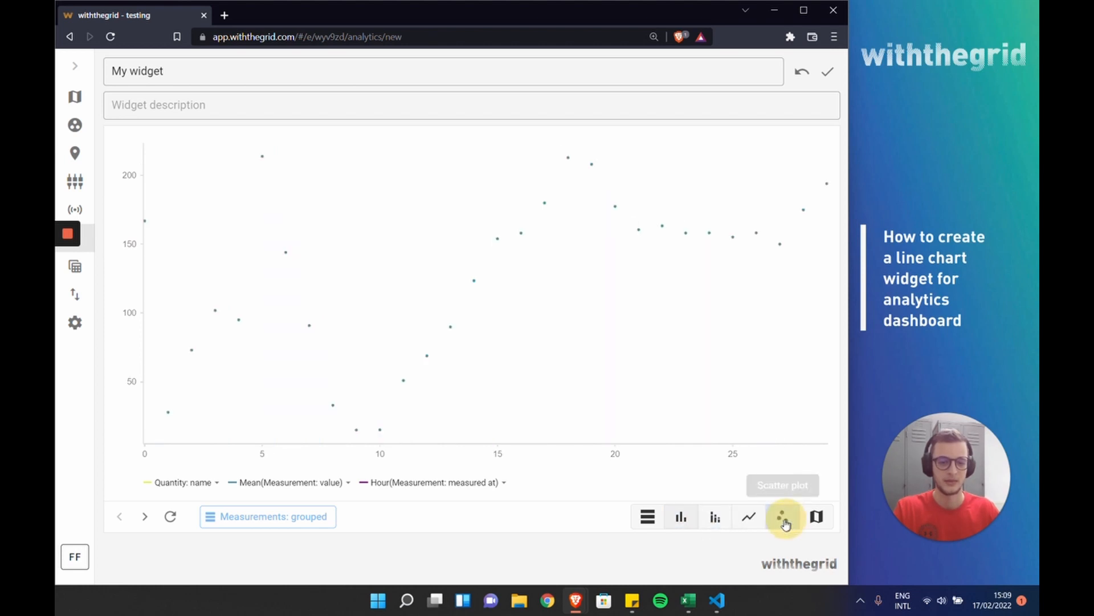
click(751, 518)
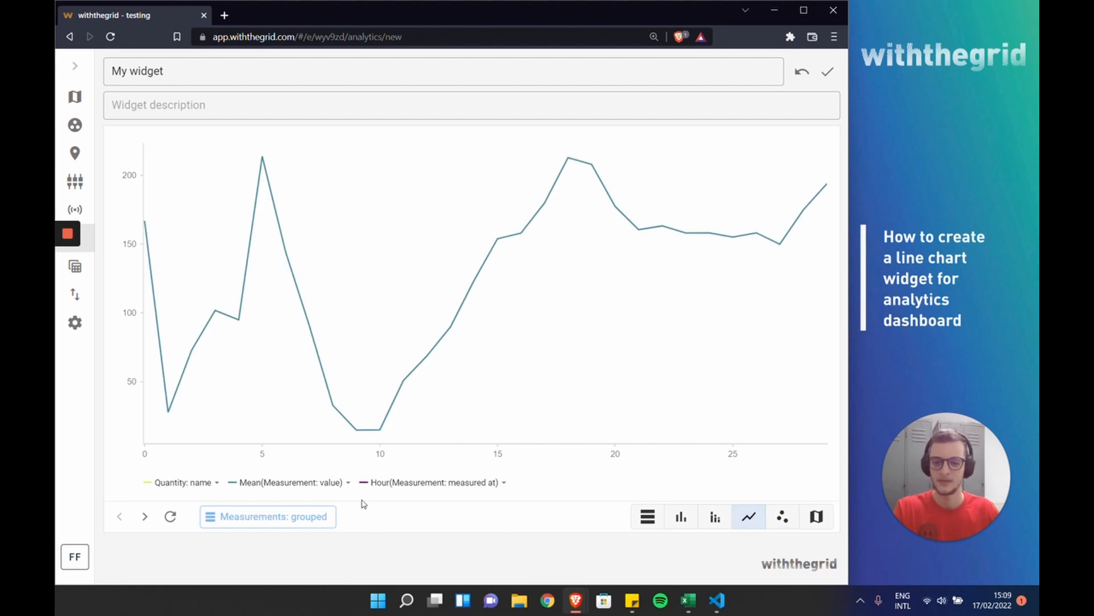
Use Hour(Measurement: measured at) as the ordinal horizontal axis of the line chart
click(423, 485)
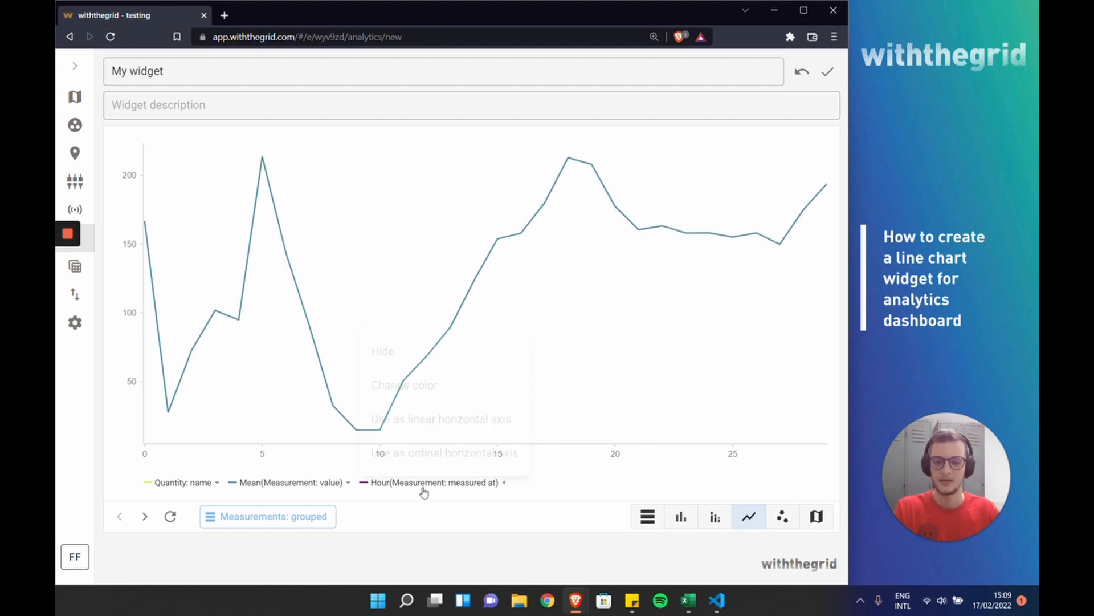
click(432, 459)
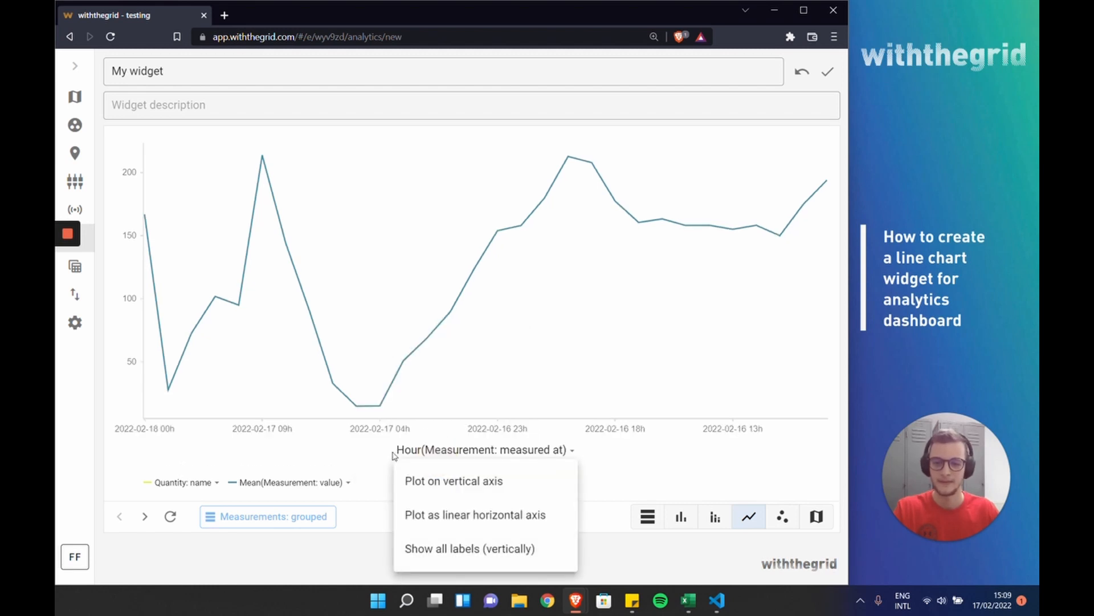
click(323, 484)
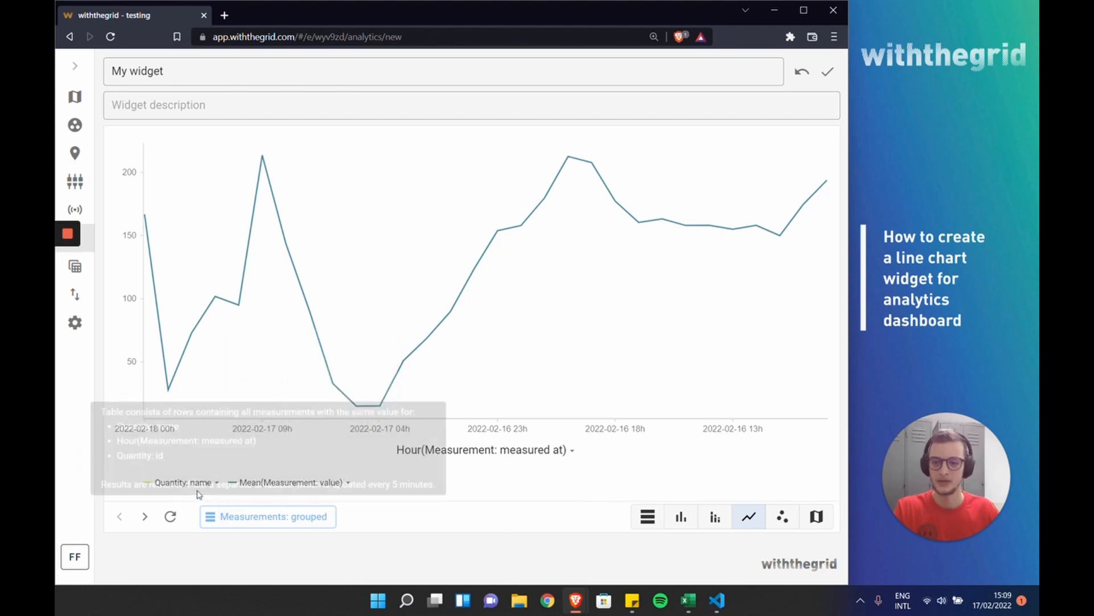
Change the color of the Mean(Measurement: value) line to #822259
mouse_move(256, 490)
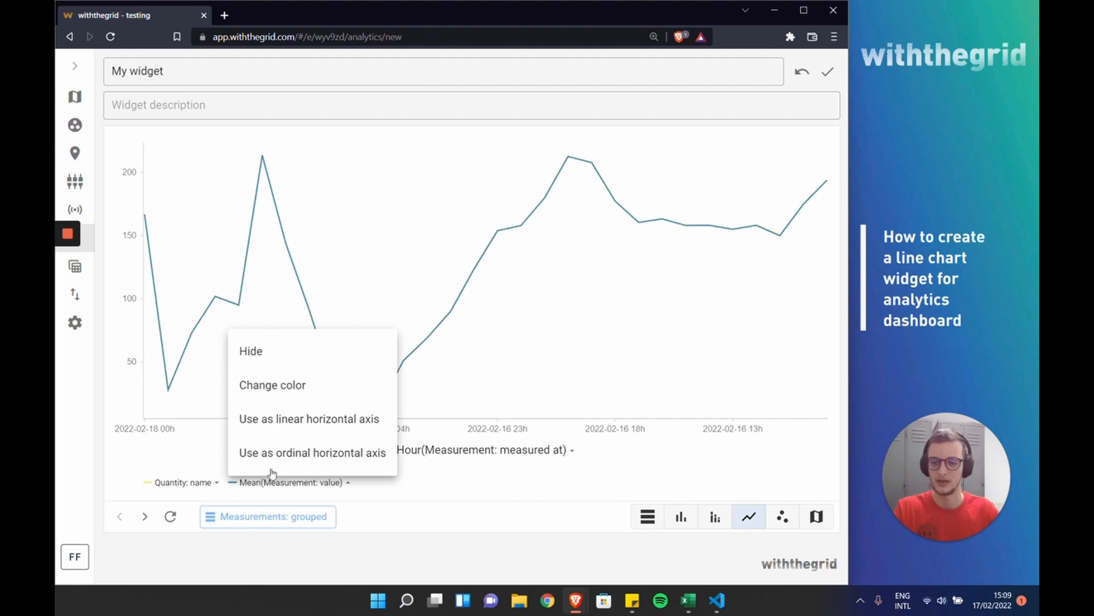
click(281, 385)
click(316, 320)
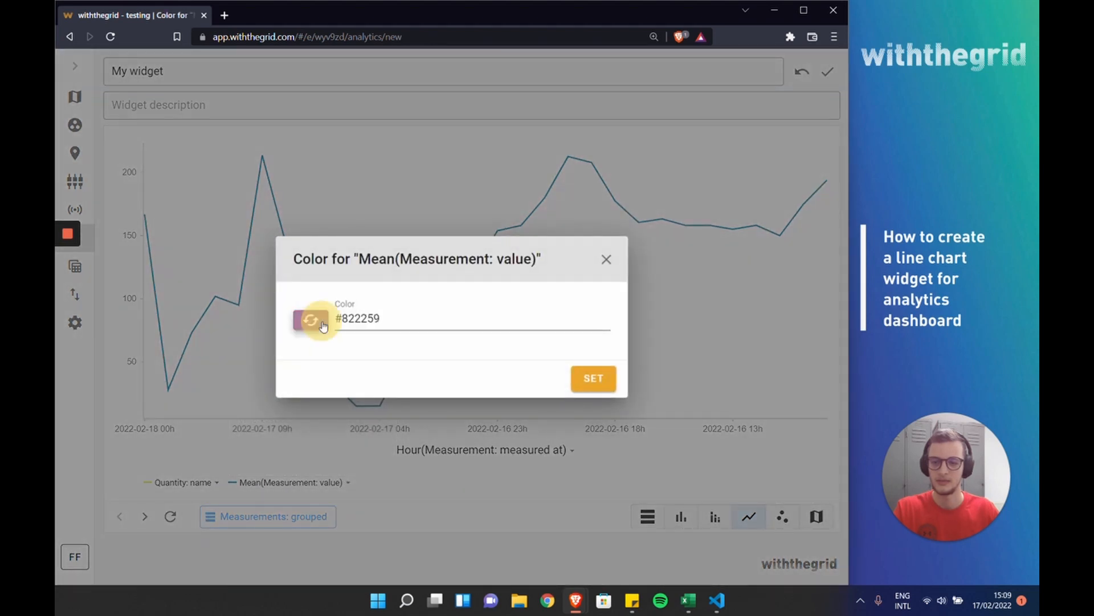
click(592, 378)
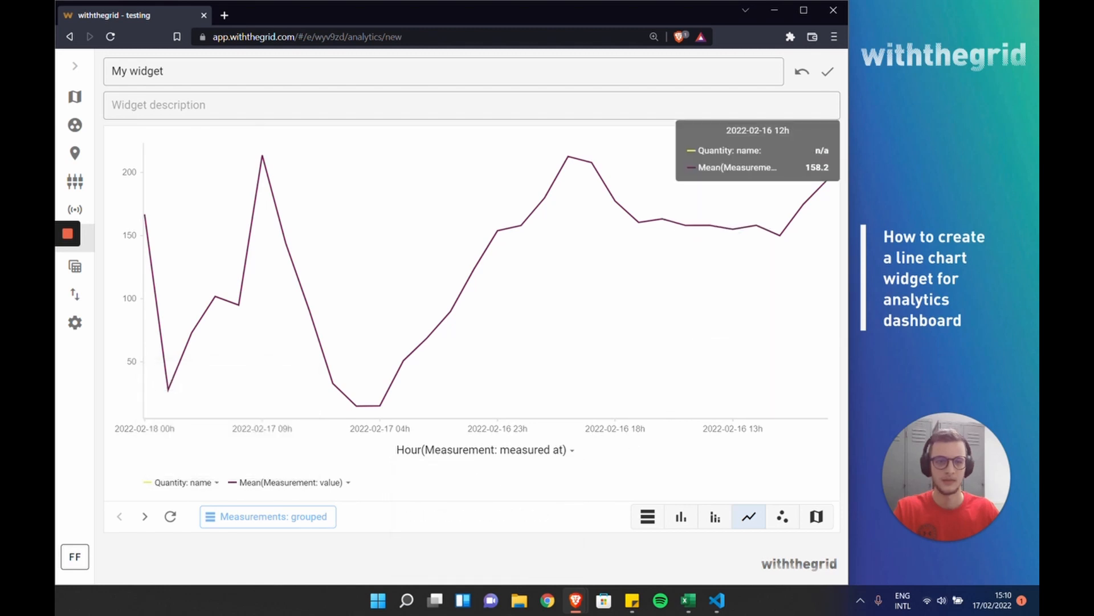
Apply the widget to the dashboard at a larger size and hide its Quantity: name series
click(827, 70)
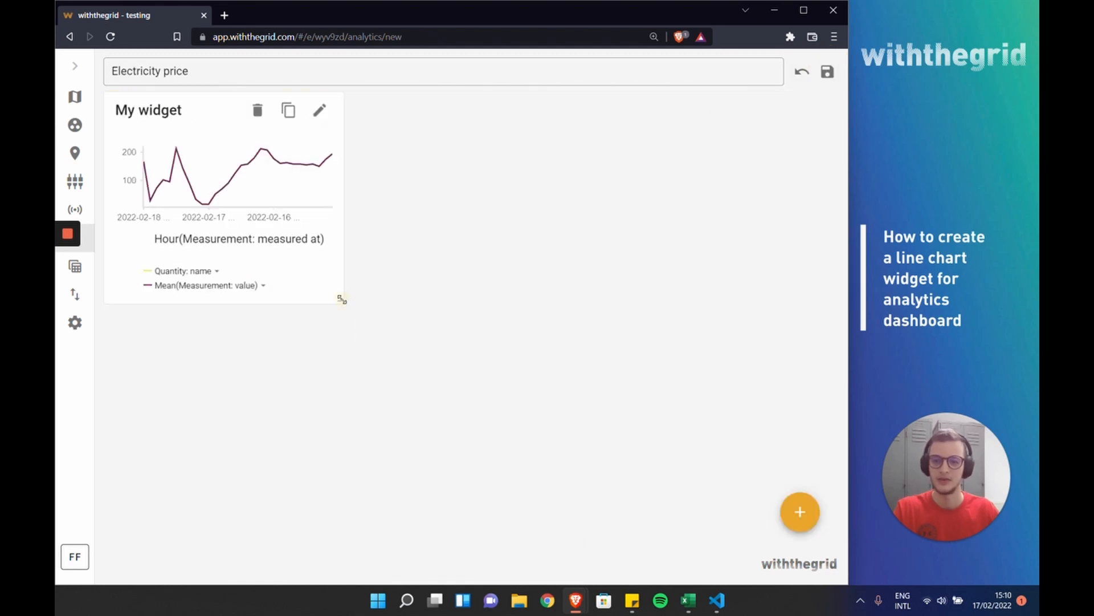
drag(342, 300, 651, 375)
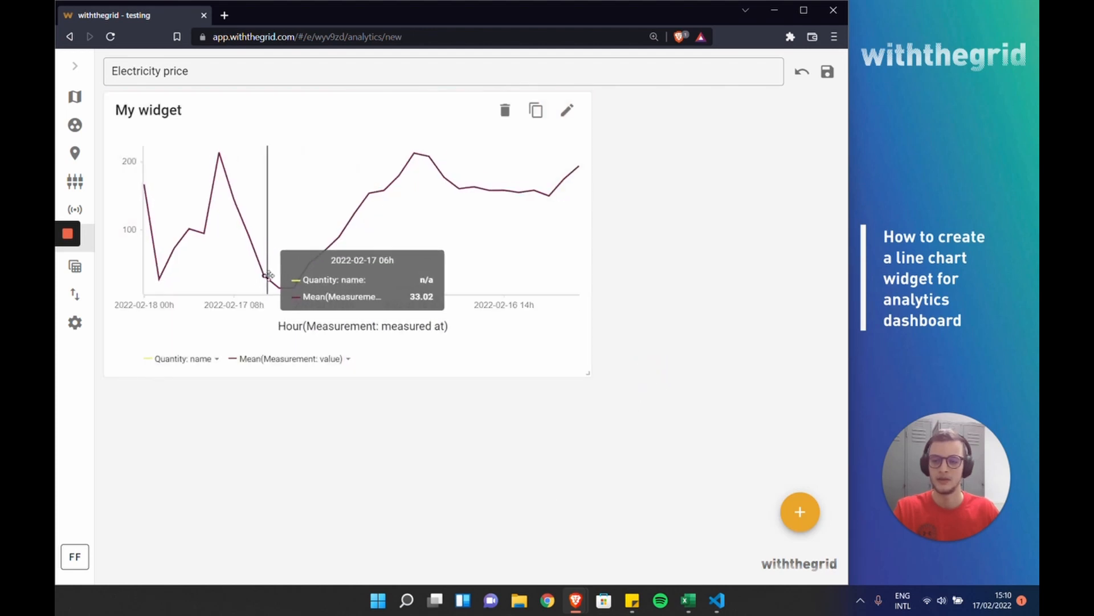
click(211, 368)
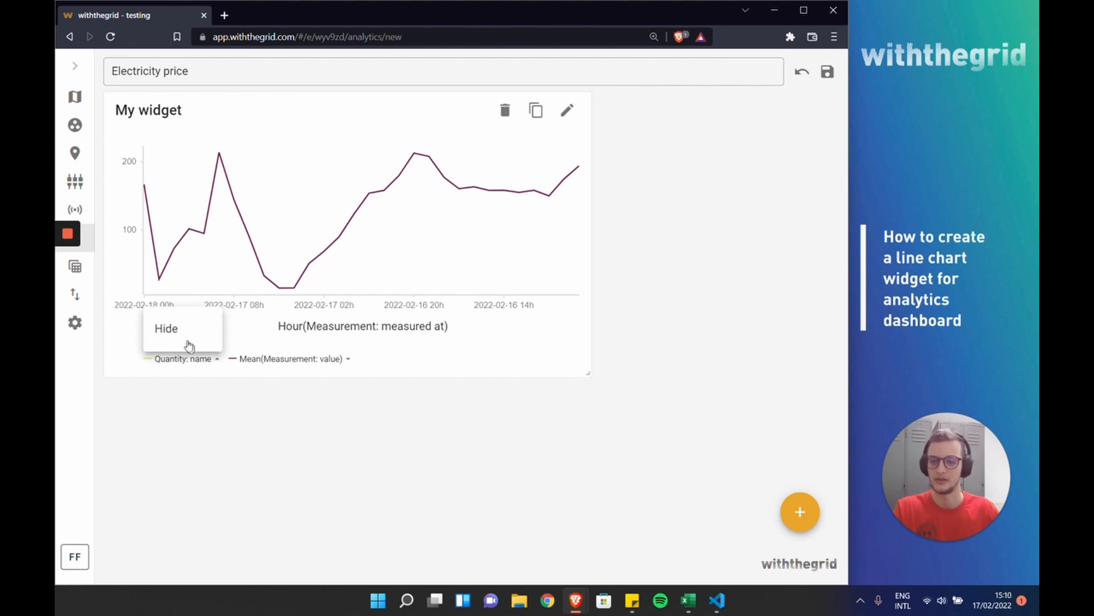
click(178, 334)
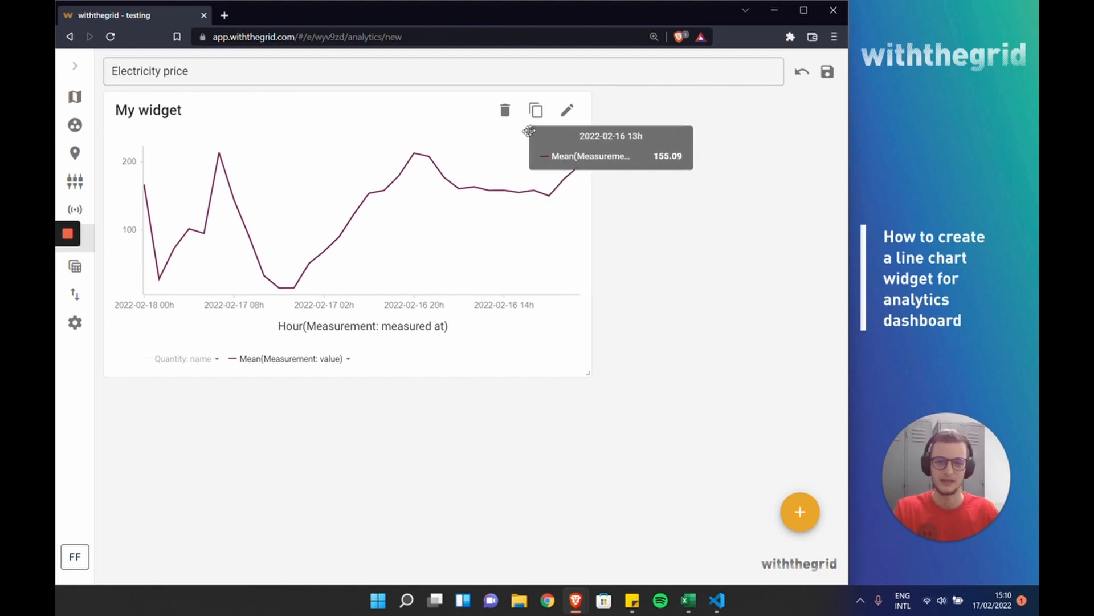
Edit the widget's table and rename the Mean(Measurement: value) column to "Day-ahead electricity price"
click(568, 111)
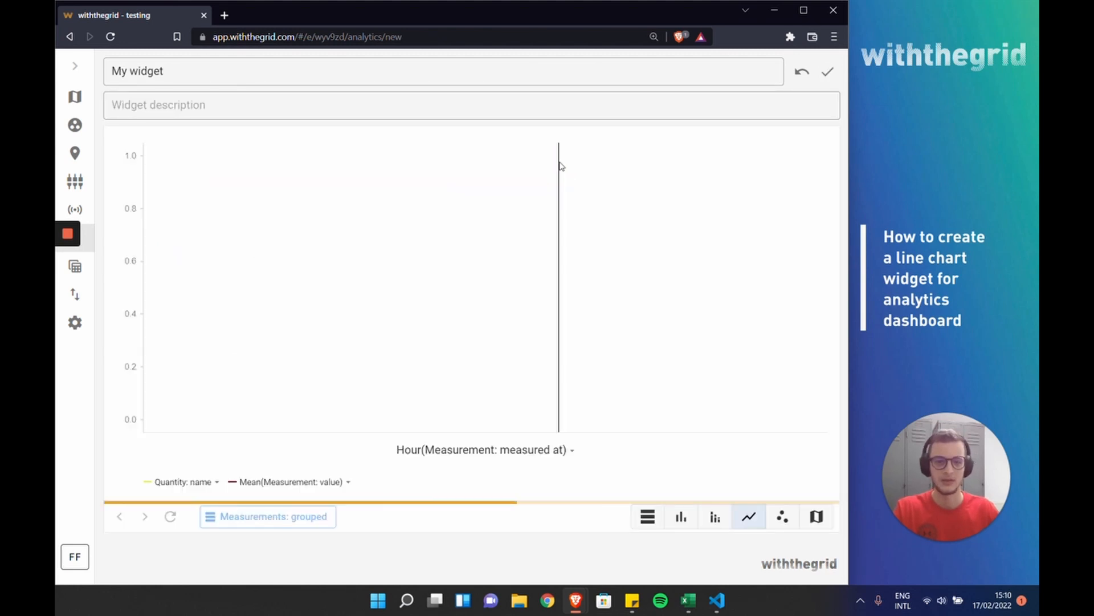
click(648, 516)
click(451, 174)
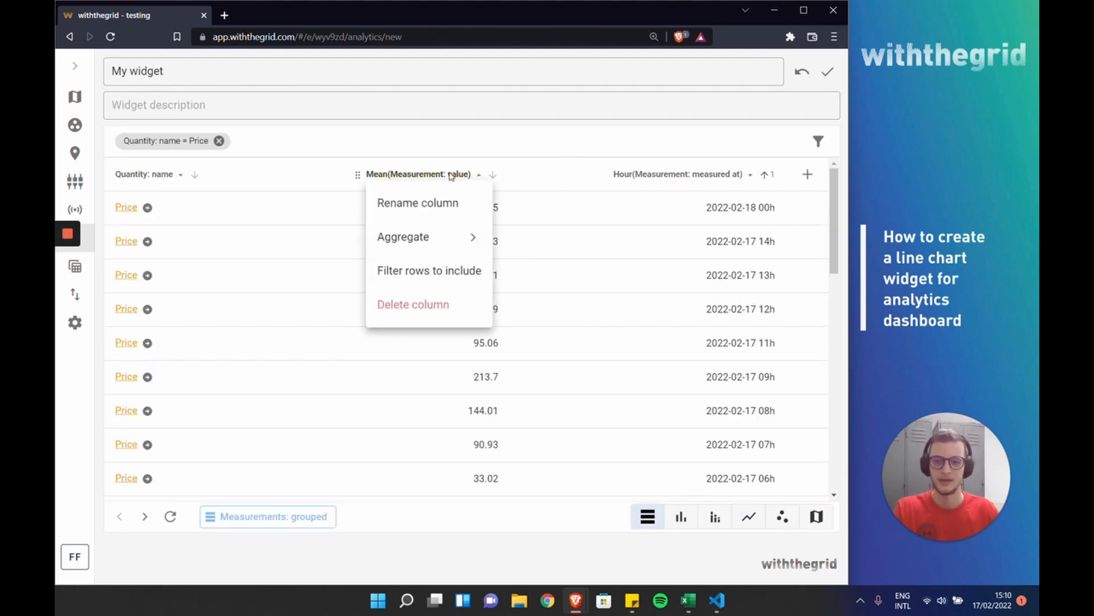
click(433, 208)
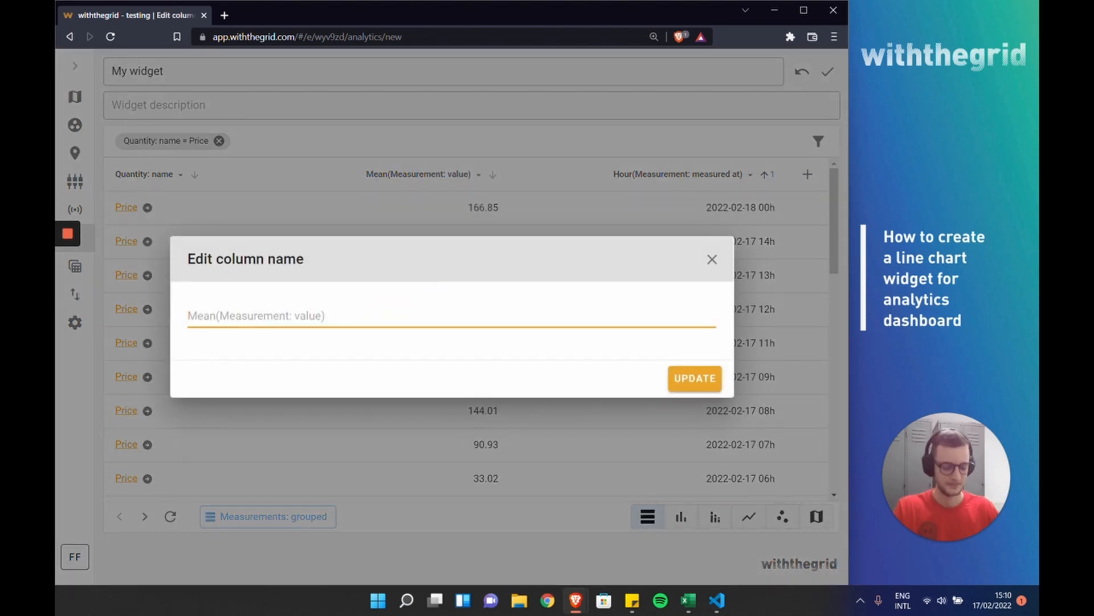
text(Day-ahead electricity price)
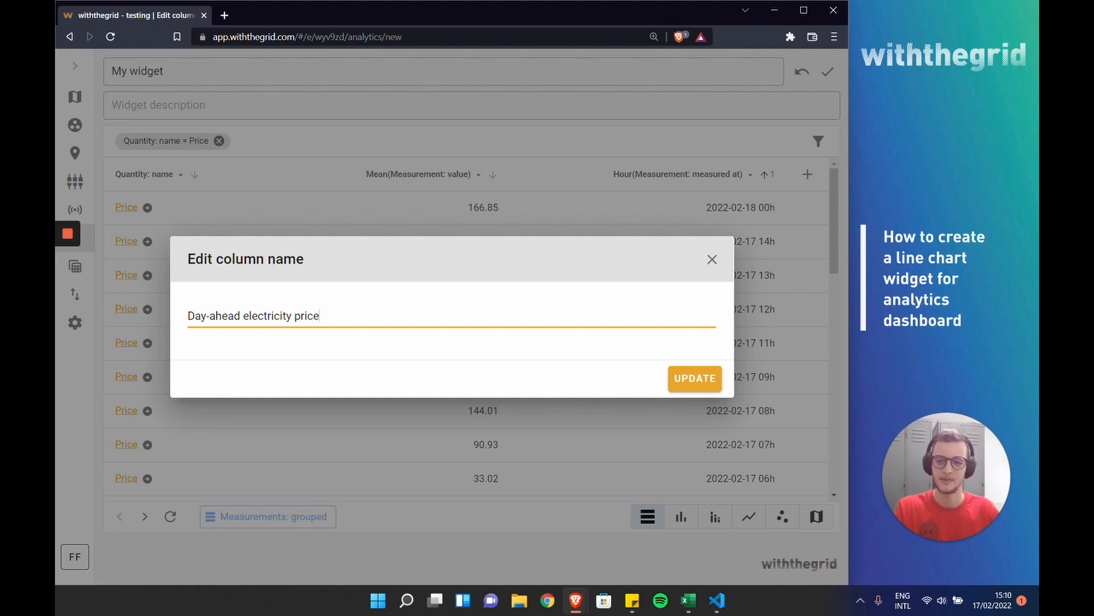
click(701, 380)
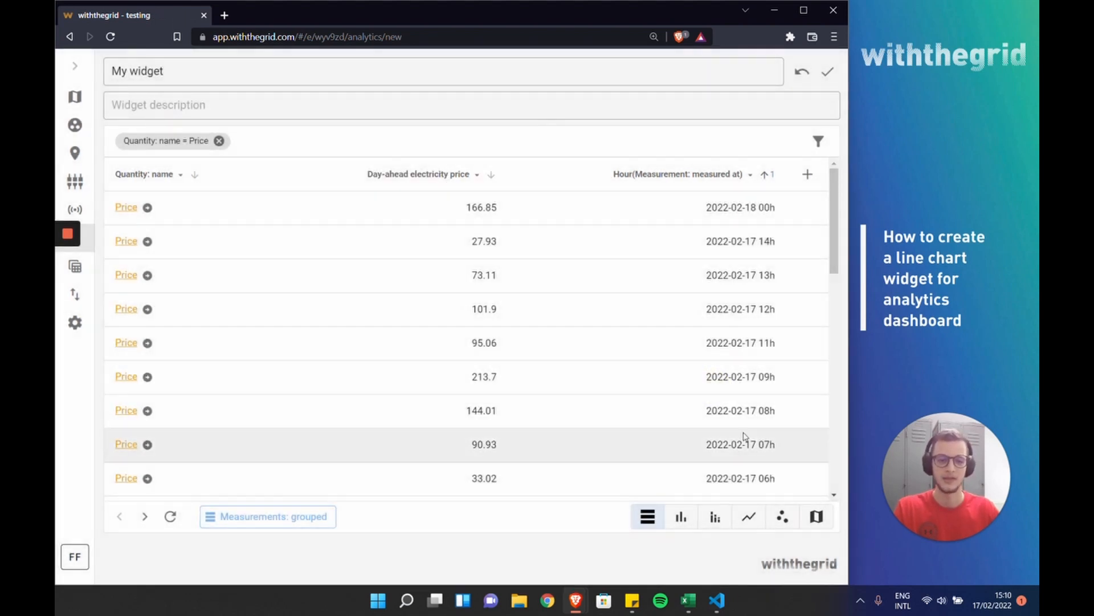
Set the widget's display back to a line chart and check the plotting options of the horizontal axis
click(749, 516)
click(533, 450)
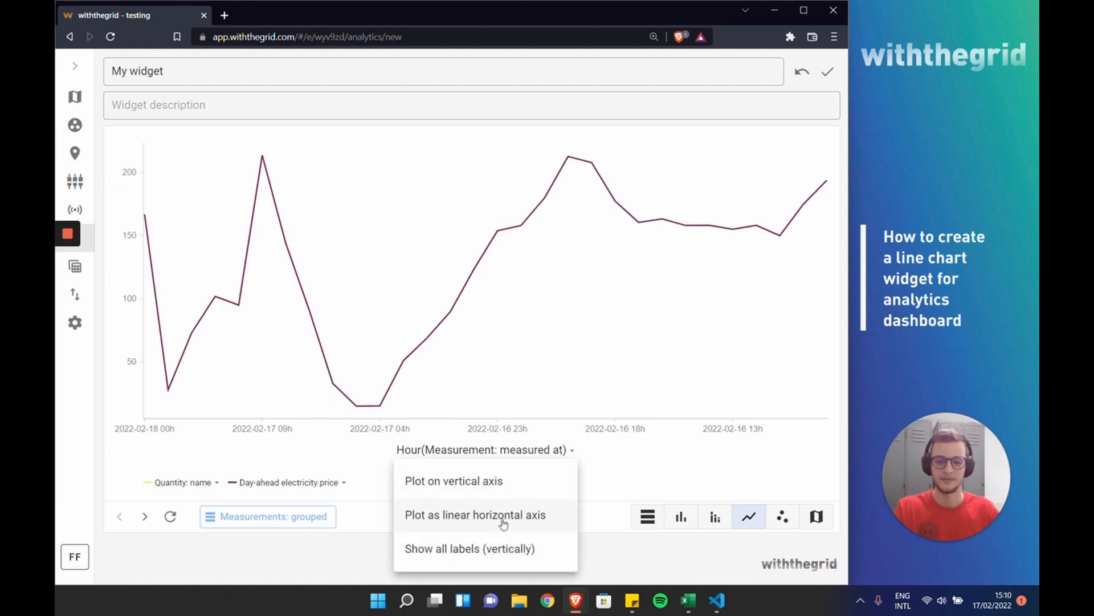
click(367, 545)
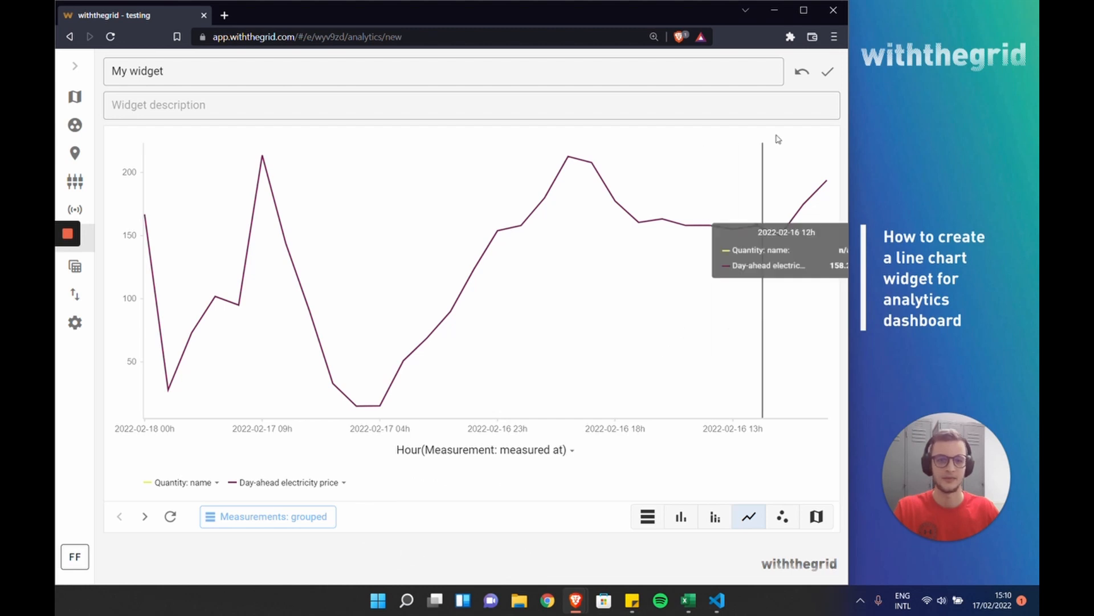
Apply the widget changes and hide the Quantity: name series in the chart on the dashboard
click(827, 71)
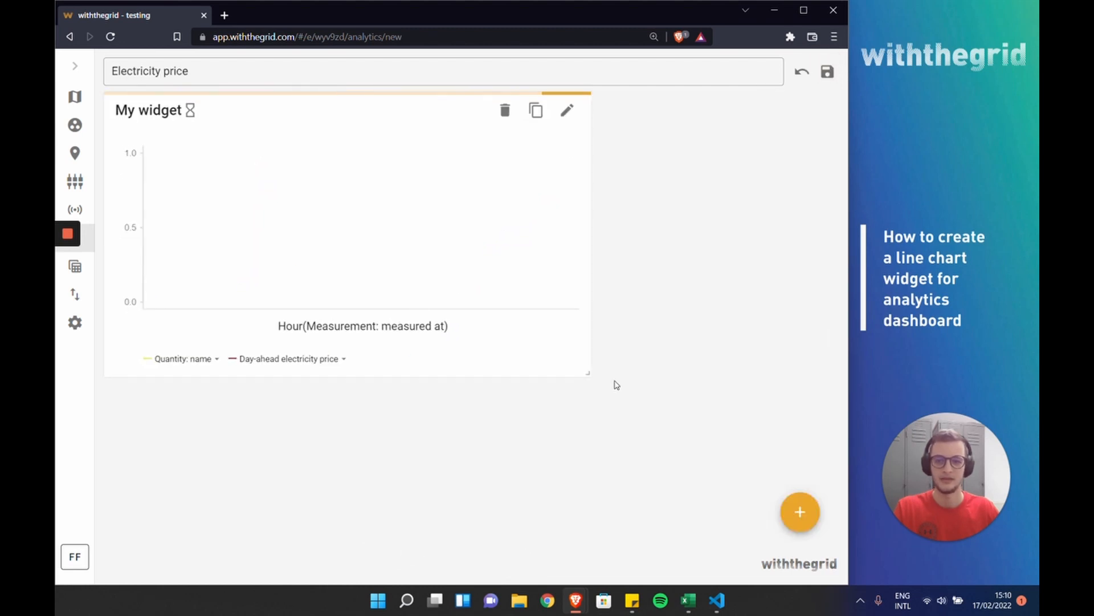
click(206, 359)
click(194, 335)
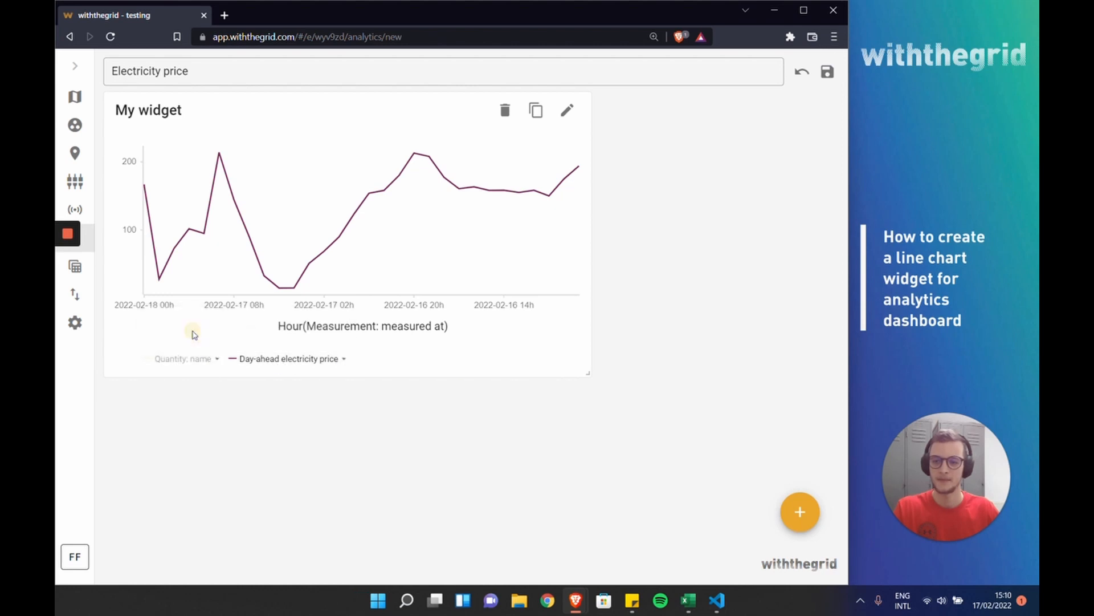